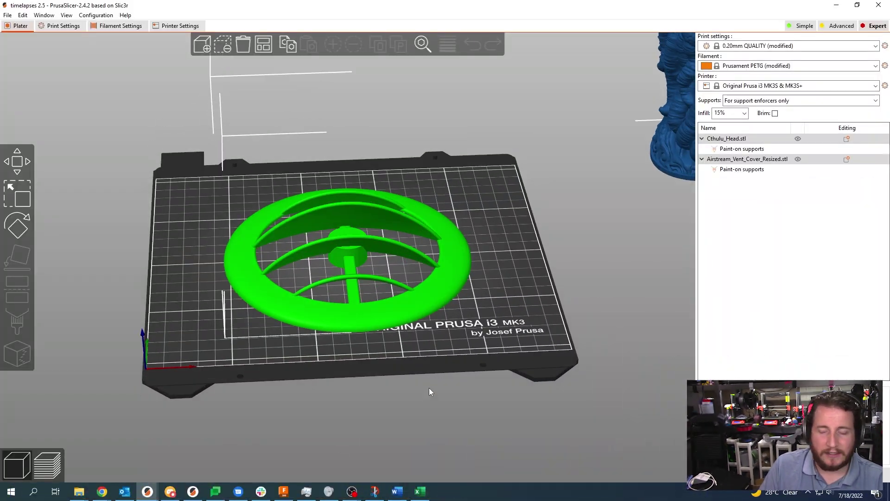
- Deselect the vent cover, orbit the bed, slice the plate and zoom into the feature-type preview
left_click(513, 347)
mouse_move(511, 326)
left_mouse_down()
mouse_move(495, 329)
mouse_move(538, 323)
mouse_move(530, 329)
left_mouse_up()
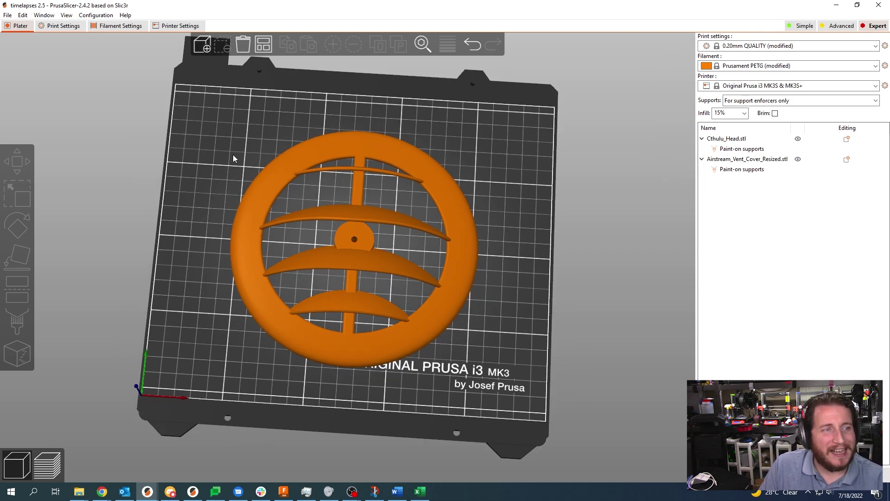
left_click_drag(127, 132, 552, 296)
key("Tab")
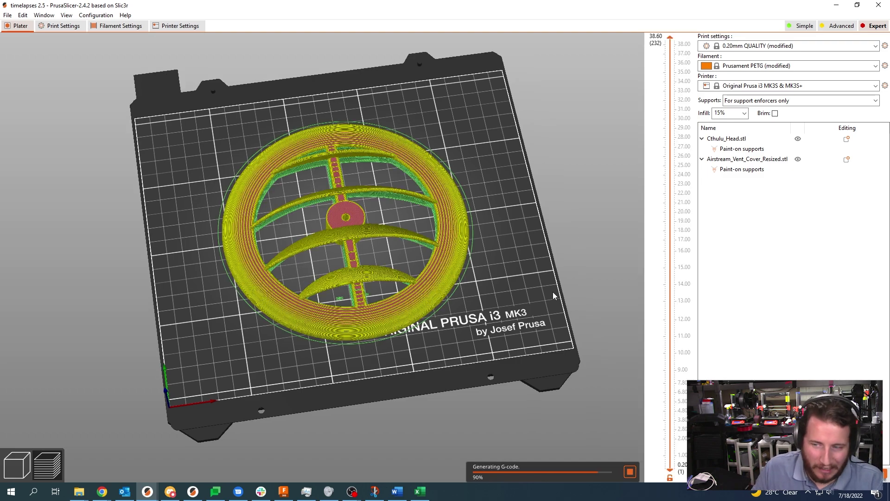
scroll(494, 327, "up", 5)
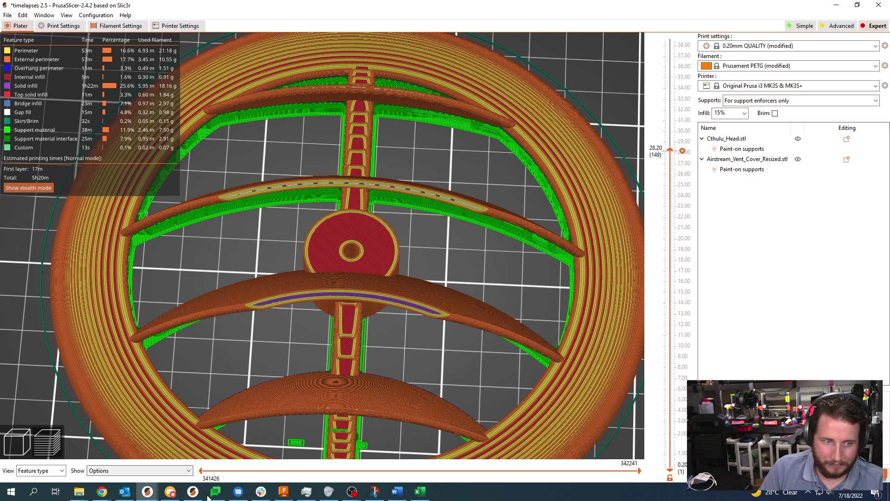
left_click(192, 491)
key("Tab")
scroll(491, 222, "down", 3)
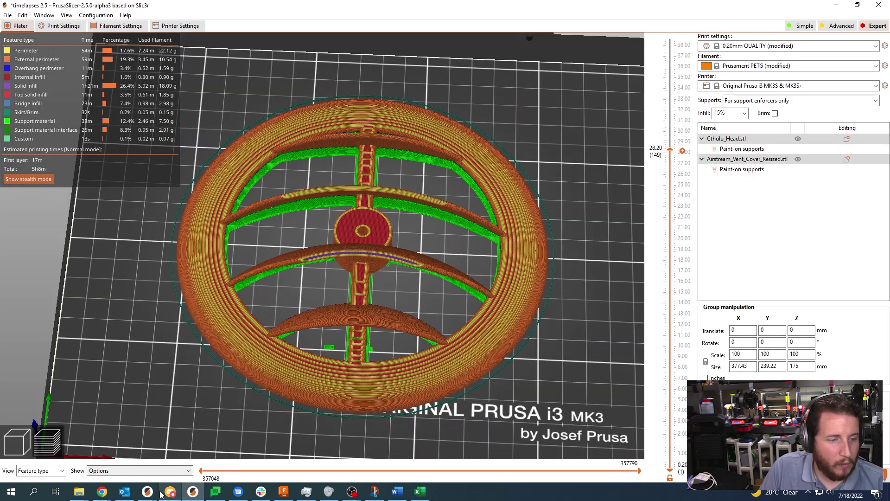
mouse_move(148, 491)
left_click(352, 452)
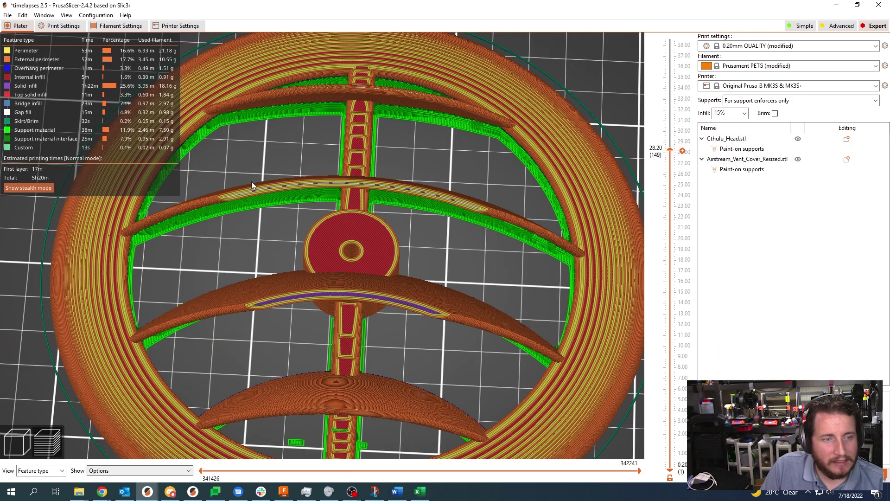
key("alt+Tab")
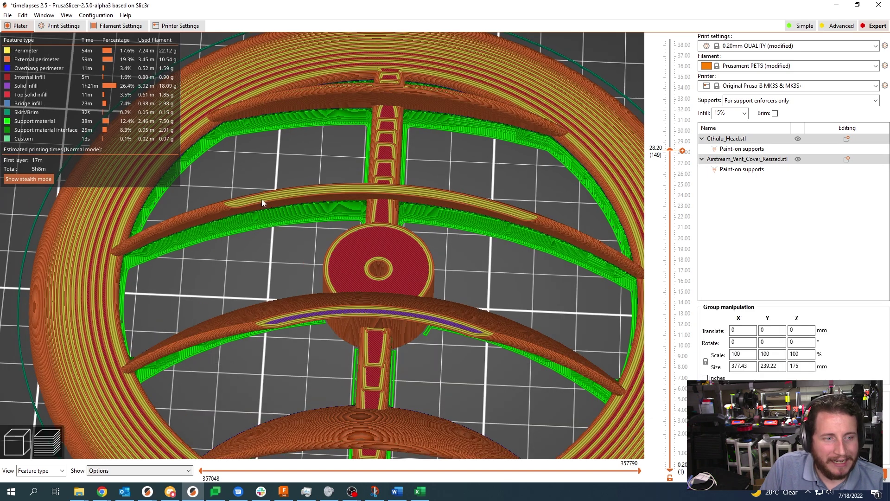
left_click(194, 492)
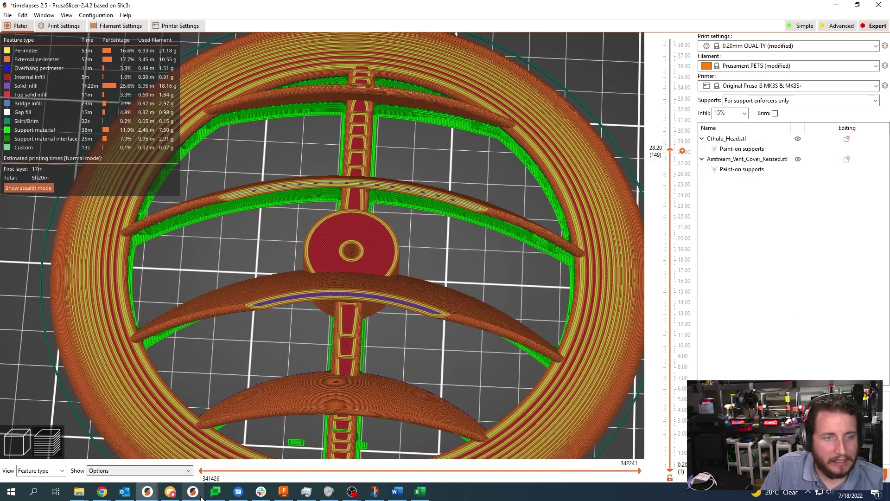
left_click(201, 497)
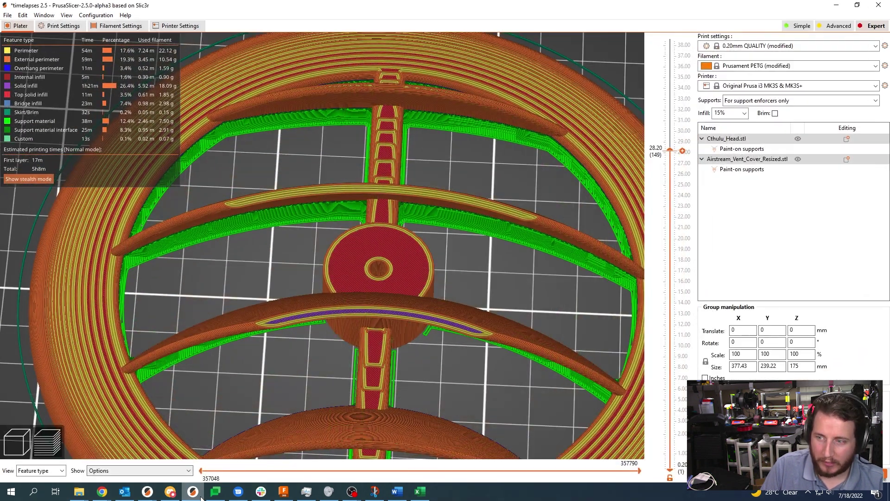
left_click(201, 497)
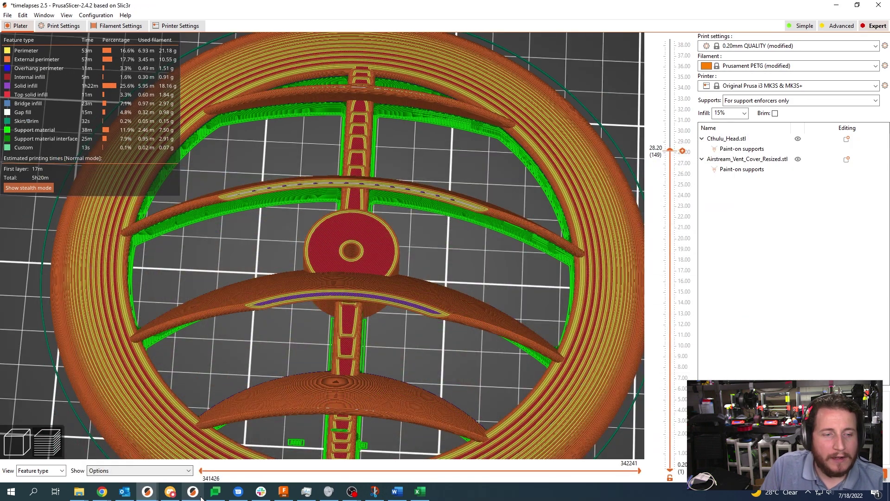
left_click(200, 497)
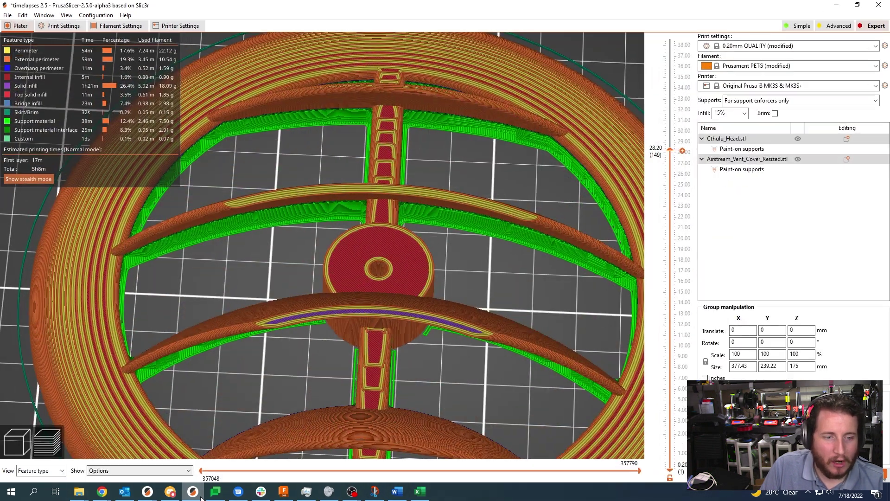
left_click(201, 497)
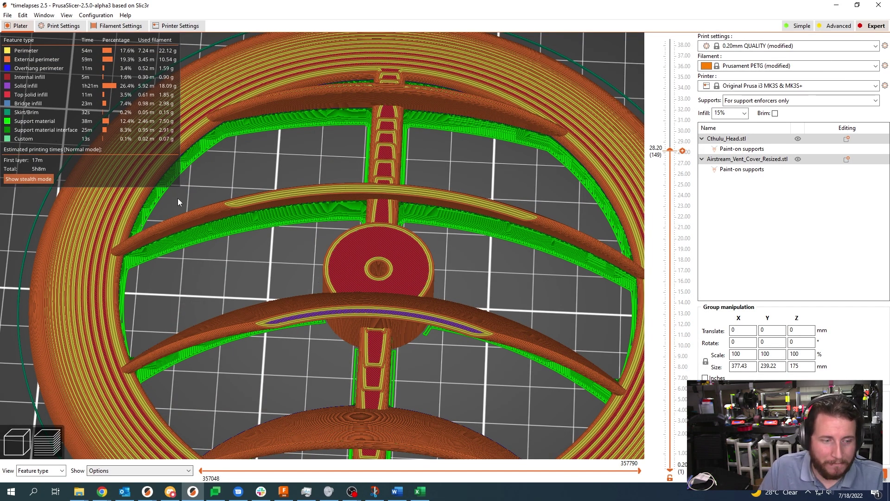
- Show the 2.4.2 Infill print settings, then bring up the 2.5.0-alpha3 print settings
left_click(313, 456)
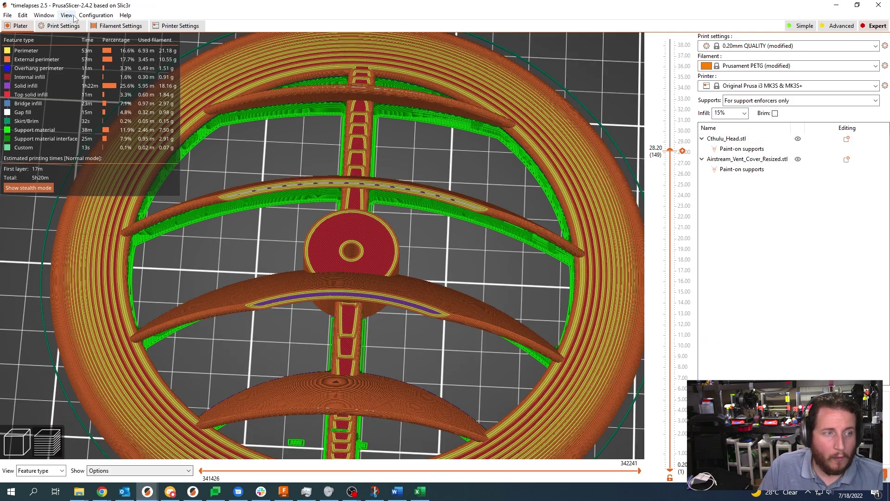
left_click(71, 29)
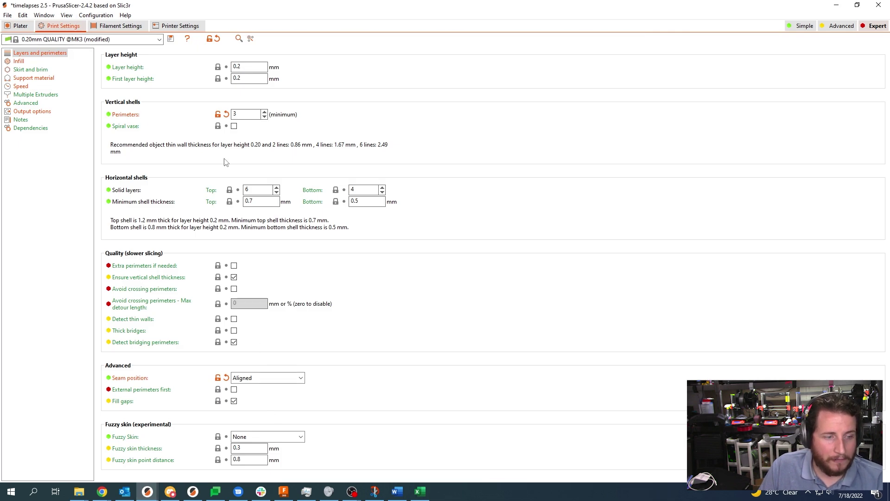
left_click(21, 61)
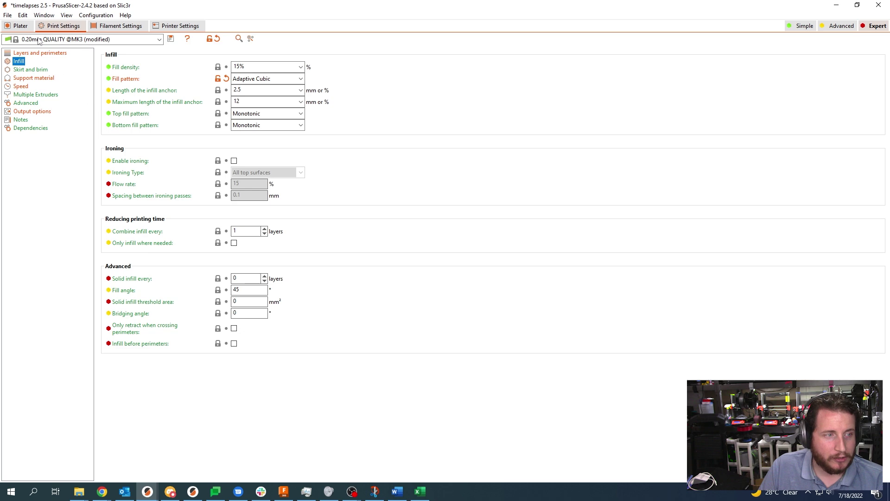
left_click(194, 489)
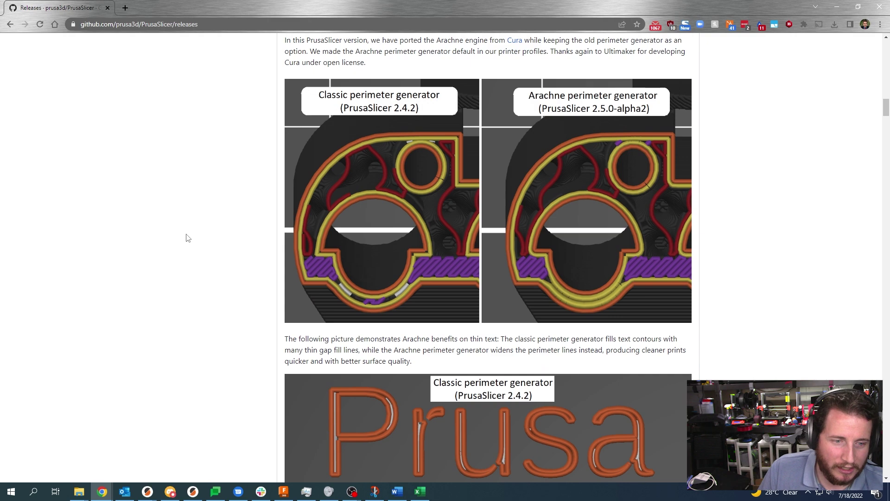
scroll(187, 238, "down", 6)
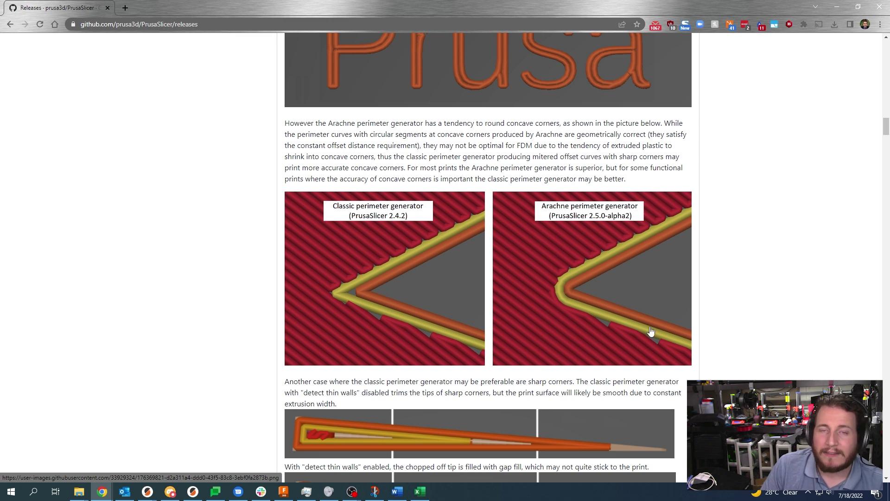
- Scroll past the thin-wall images down to the Lightning infill heading
scroll(651, 331, "down", 6)
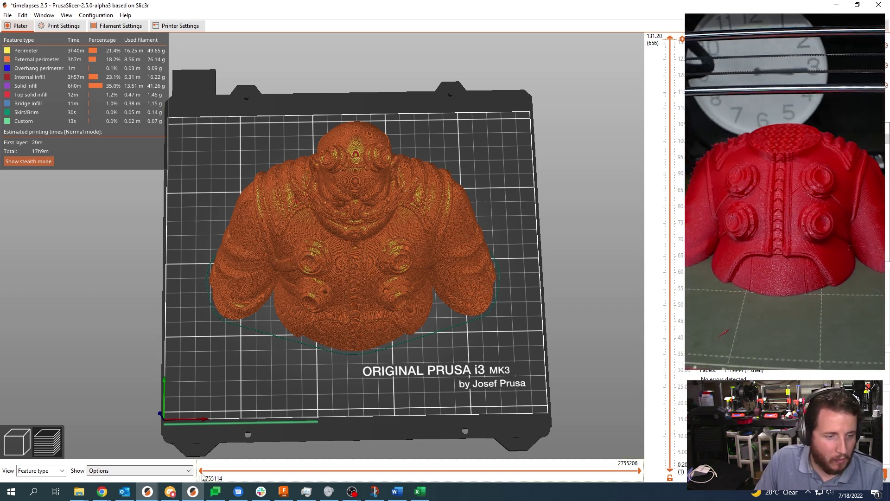
- Zoom into the Eggman bust and cut the preview from 97.00 down to 83.40 to expose the interior
left_click_drag(275, 419, 301, 395)
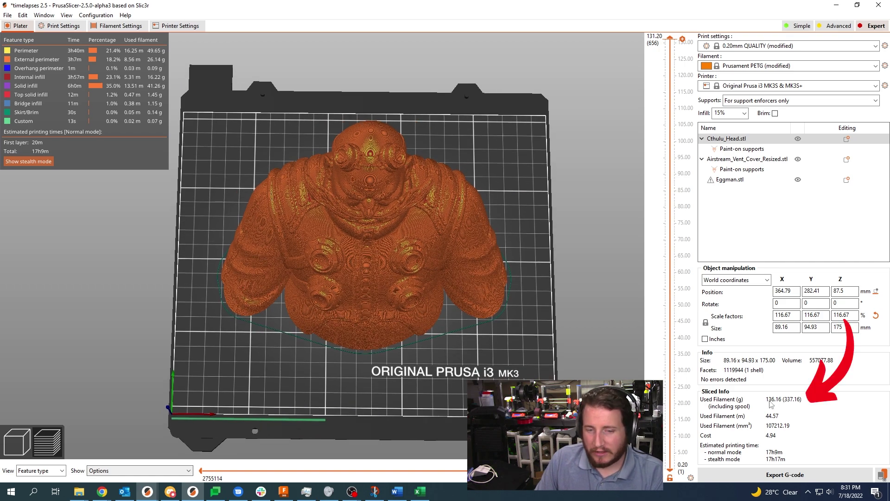
scroll(547, 213, "up", 5)
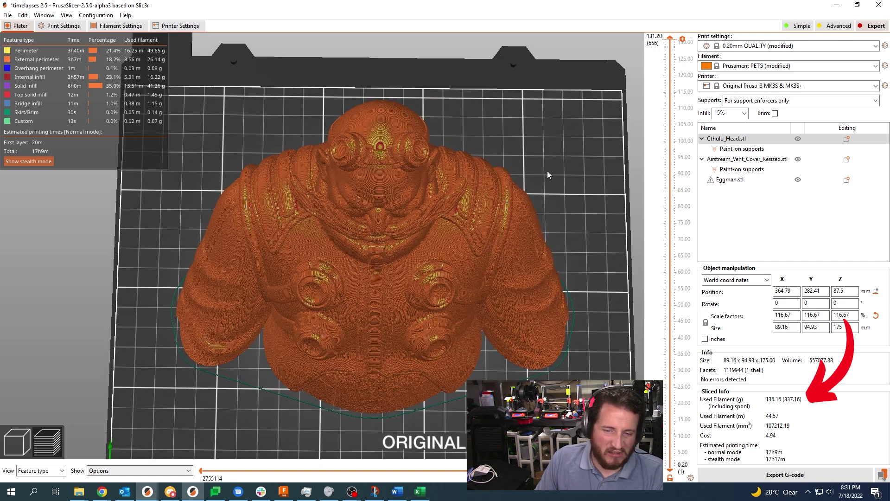
left_click_drag(666, 51, 588, 151)
scroll(588, 154, "up", 3)
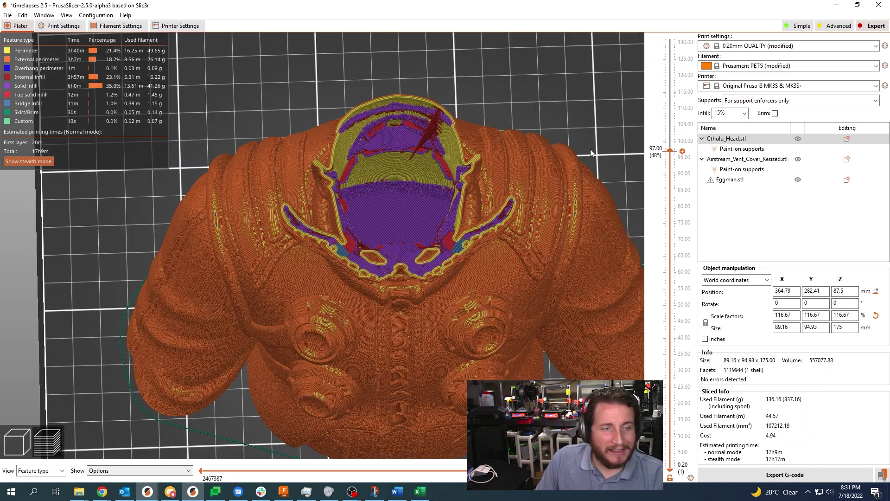
left_click_drag(669, 151, 571, 80)
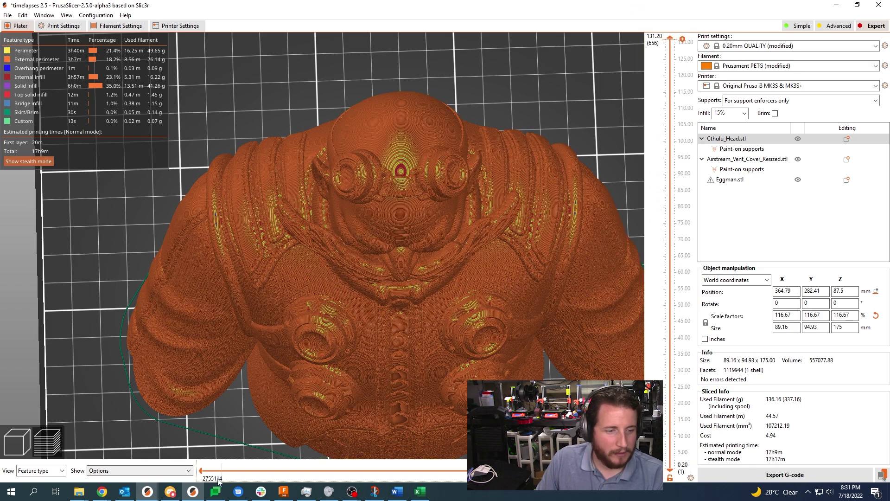
- In 2.4.2, zoom in and lower the Eggman preview cut to show the low-layer infill
left_click(192, 491)
scroll(471, 277, "up", 5)
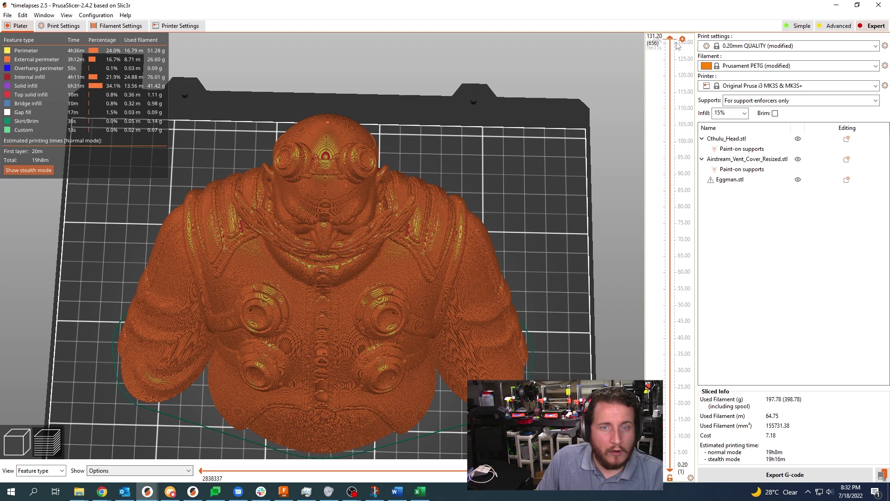
left_click_drag(667, 53, 658, 37)
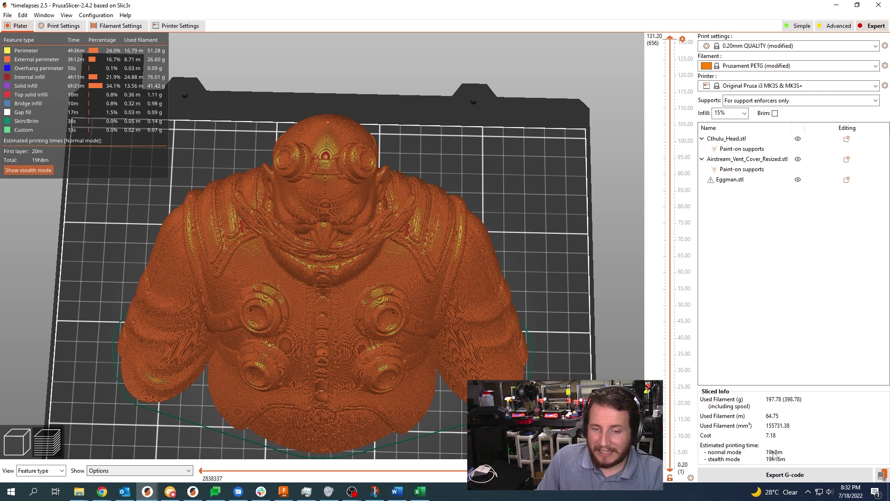
- Flip between the 2.5.0-alpha3 and 2.4.2 windows to compare their Eggman slices
left_click(196, 495)
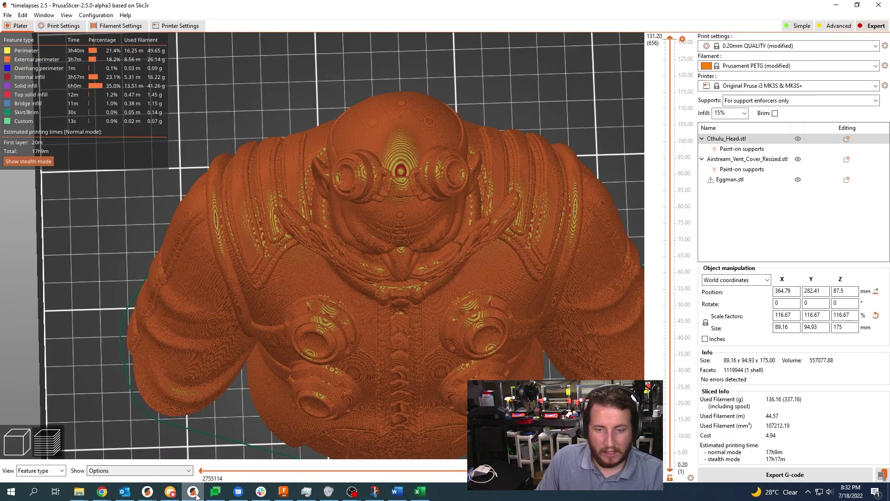
left_click(196, 496)
left_click(196, 495)
left_click(196, 496)
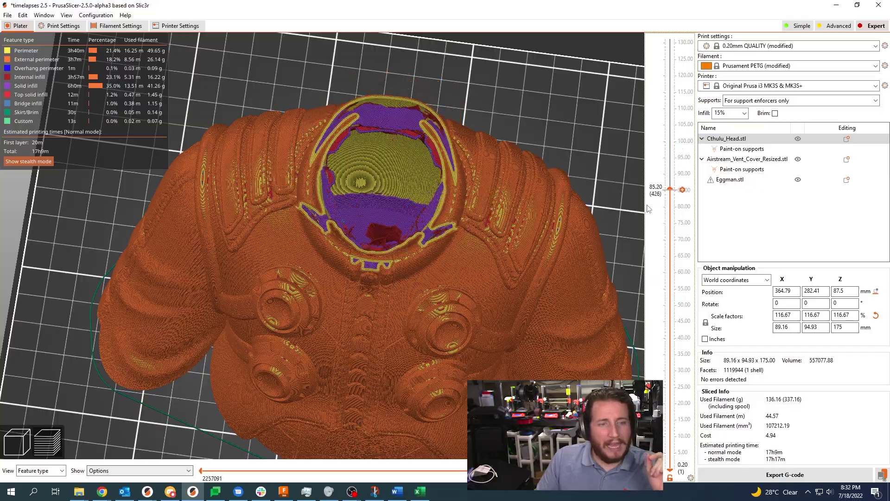
- Step the 2.4.2 preview cut down to lower layers and pan to show the bust's top rim
key("Down")
key("Down")
key("Down")
key("Down")
key("Down")
scroll(424, 224, "up", 1)
scroll(410, 218, "up", 3)
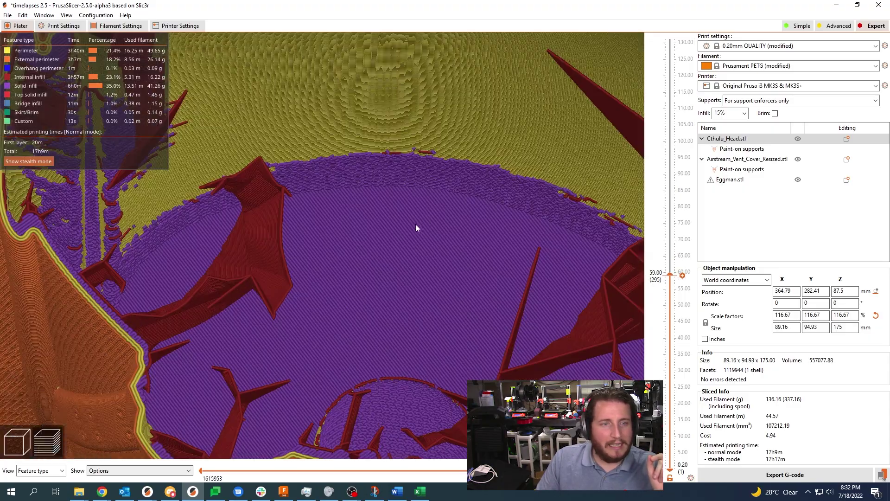
scroll(304, 235, "down", 2)
scroll(289, 268, "up", 5)
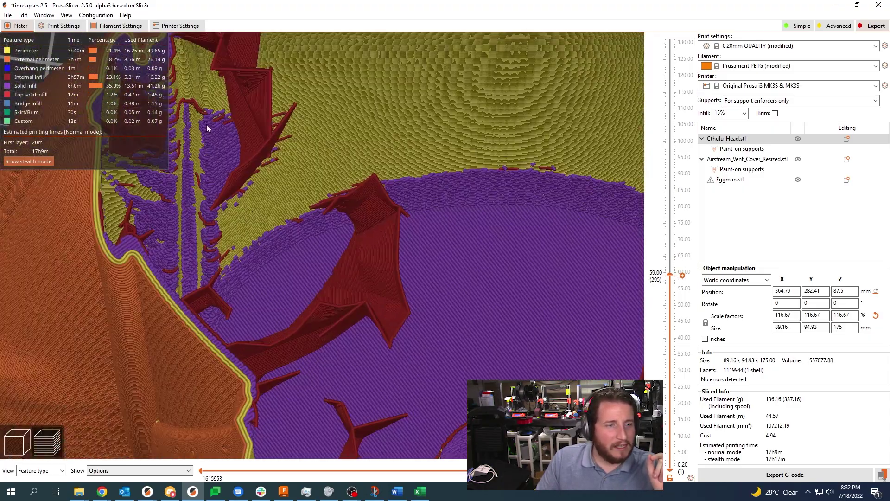
right_click_drag(206, 124, 218, 199)
scroll(502, 152, "down", 6)
scroll(496, 194, "down", 3)
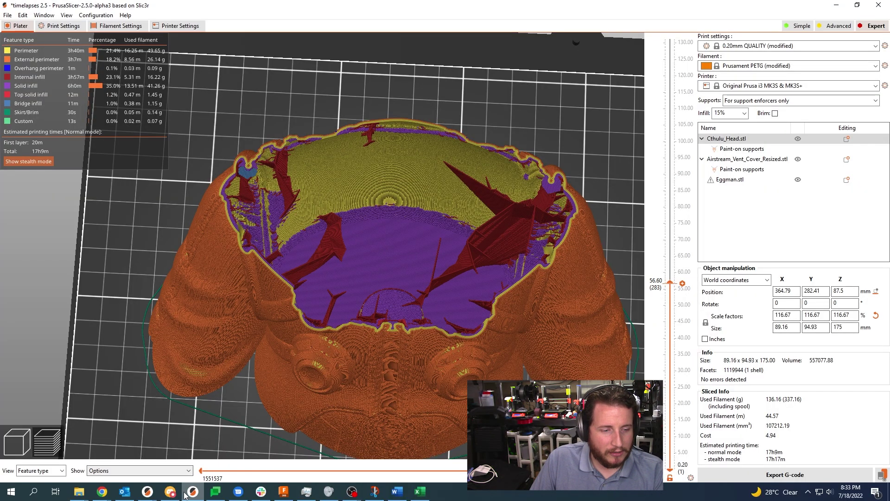
- Cut the preview to 56.60, then near the bottom, then raise it to 30.80 to inspect the infill
left_click(147, 492)
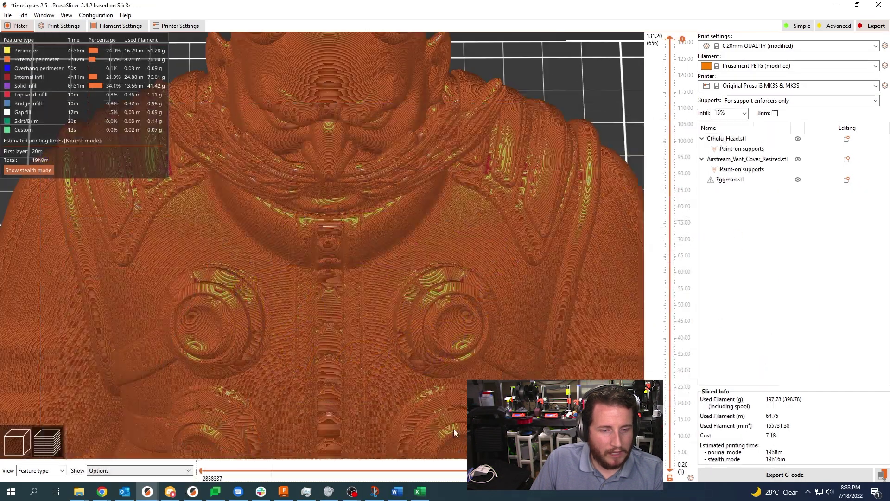
left_click_drag(669, 39, 669, 282)
scroll(472, 286, "down", 5)
scroll(474, 281, "up", 3)
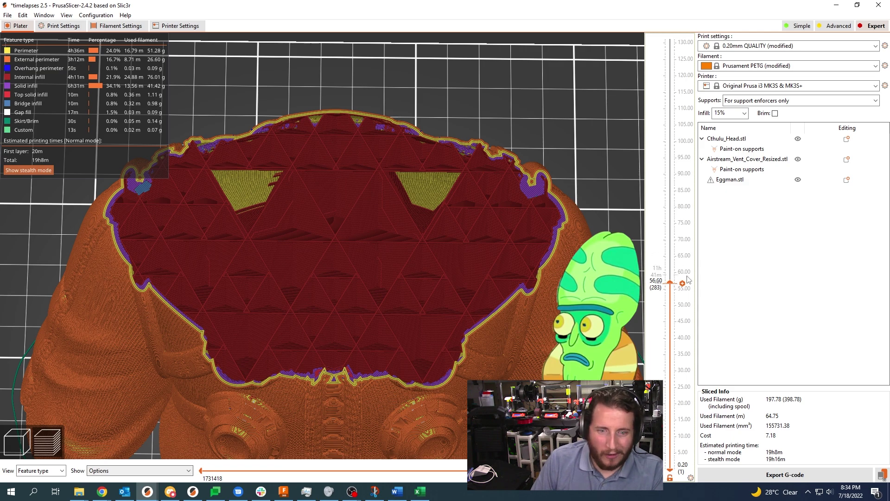
left_click_drag(683, 282, 683, 406)
scroll(564, 93, "up", 5)
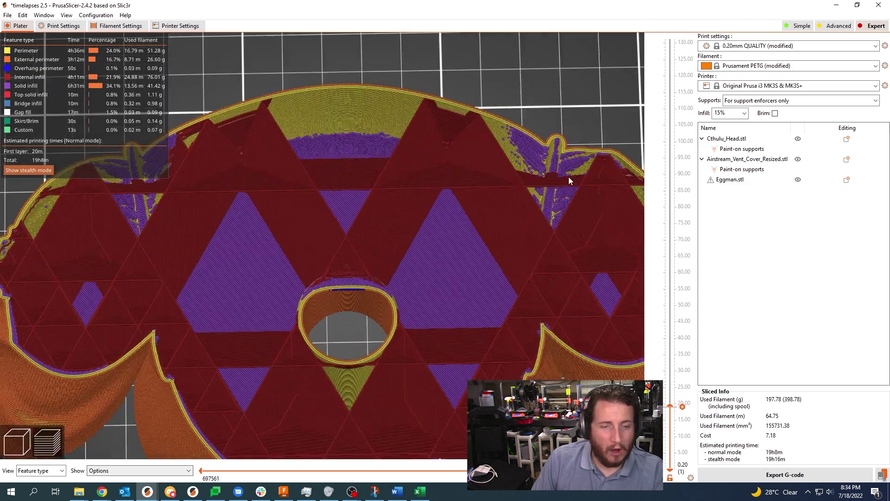
scroll(568, 184, "down", 5)
mouse_move(667, 409)
left_mouse_down()
mouse_move(666, 461)
mouse_move(655, 210)
mouse_move(661, 417)
left_mouse_up()
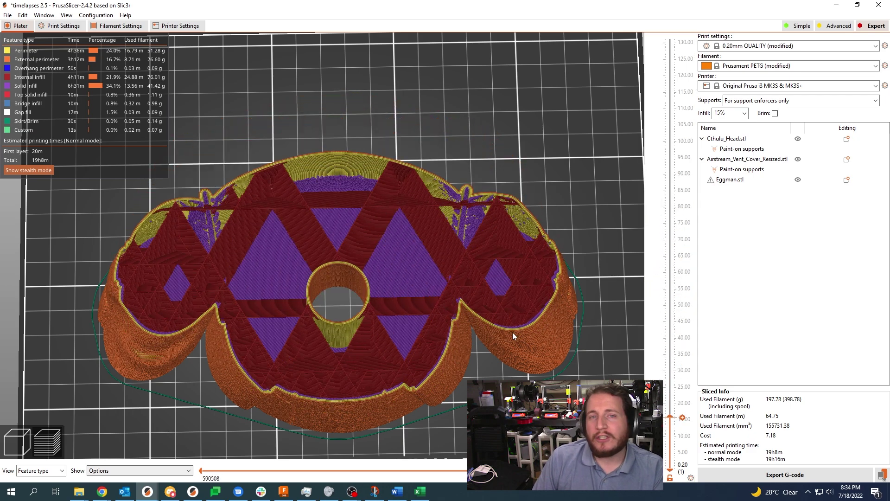
left_click_drag(684, 426, 613, 23)
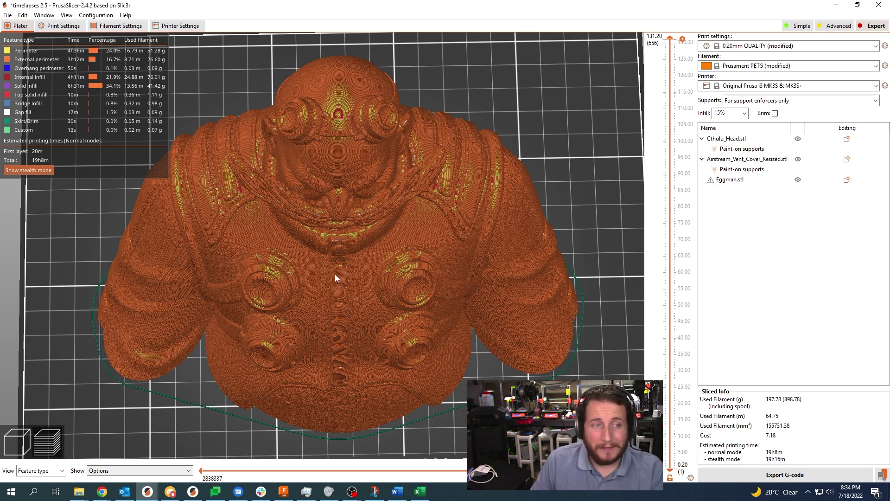
- Change the fill pattern from Support Cubic to Adaptive Cubic and return to the preview to re-slice
left_click(64, 27)
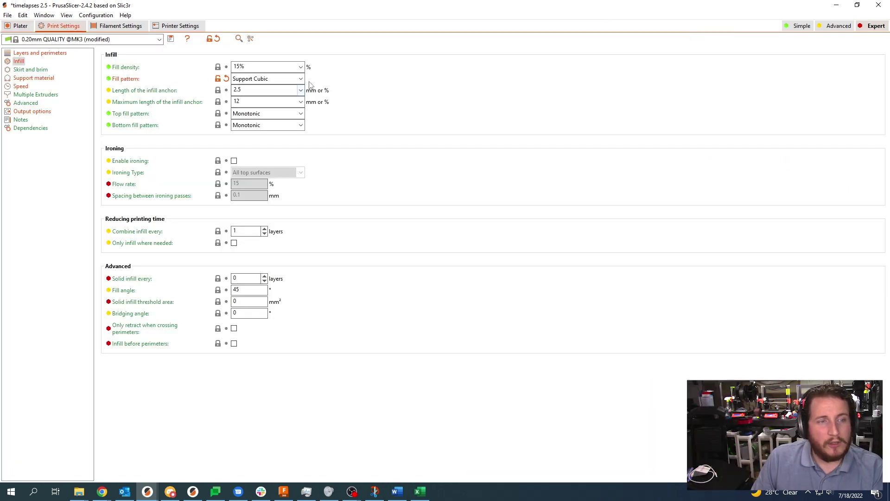
left_click(301, 80)
left_click(29, 30)
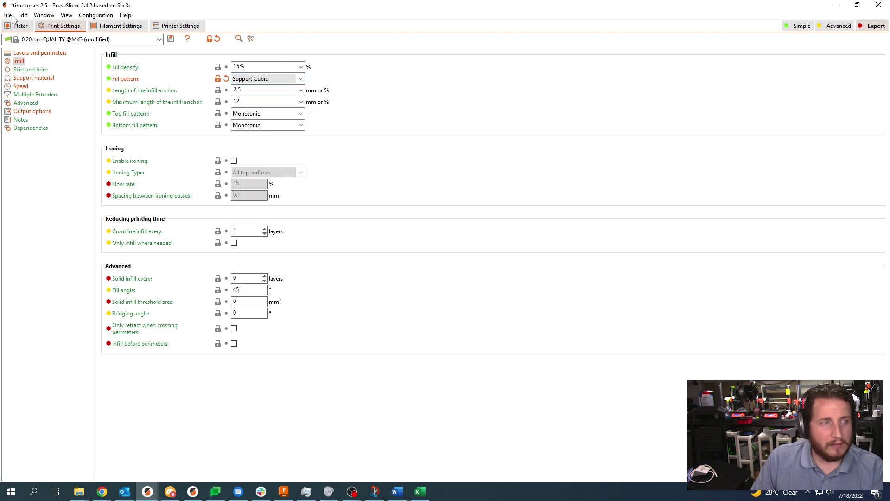
left_click(20, 27)
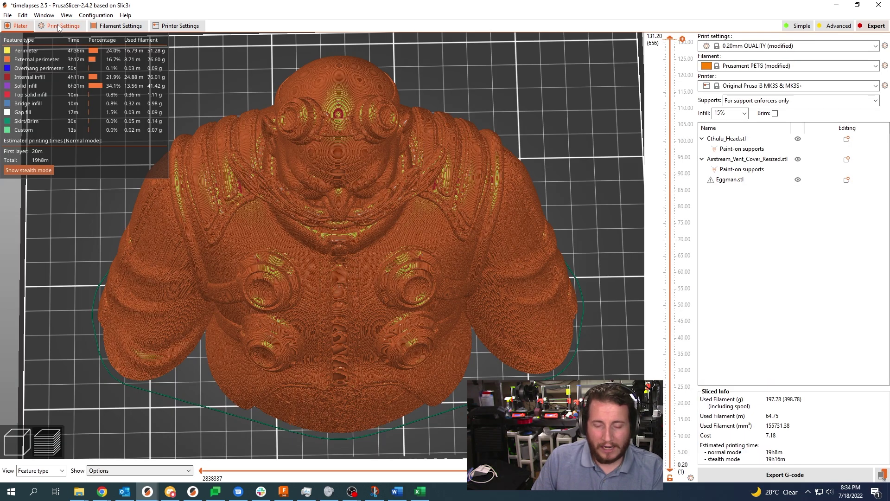
left_click(58, 27)
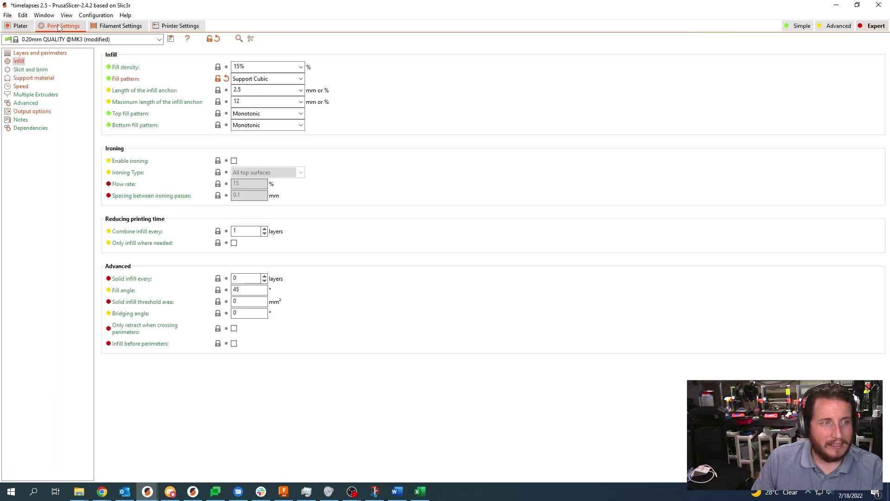
left_click(301, 79)
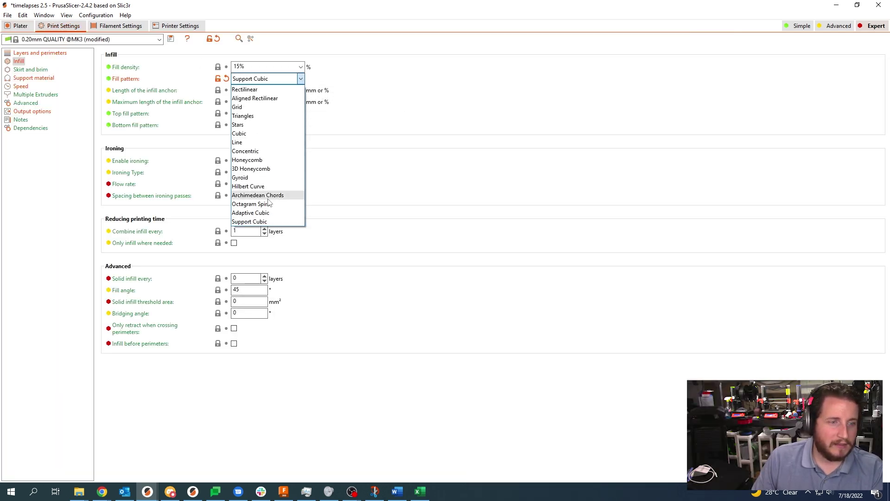
left_click(253, 212)
left_click(22, 30)
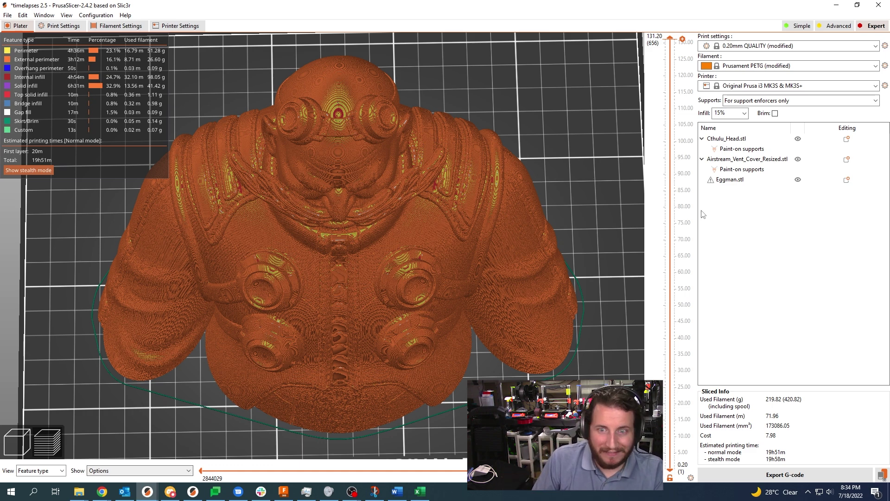
- Cut the 2.5.0-alpha3 bust preview down to a mid-height layer
left_click_drag(672, 41, 624, 5)
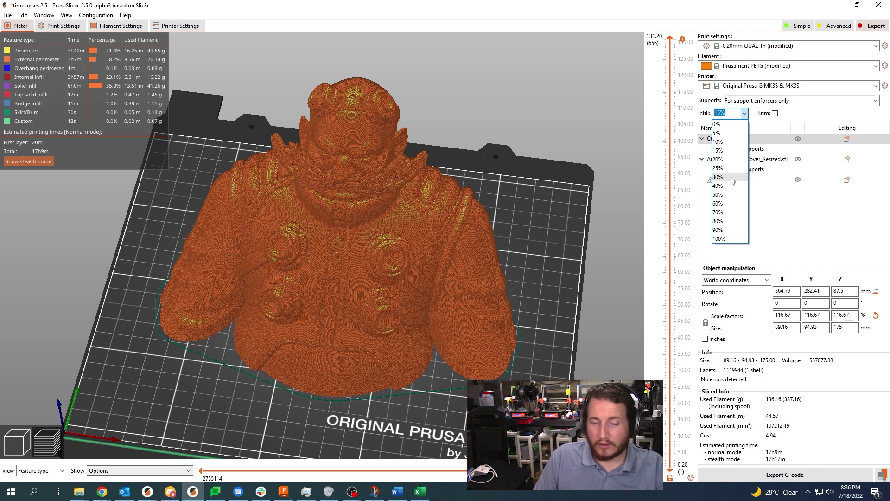
- Apply the 30% infill change, invalidating the bust's current slice
left_click(777, 479)
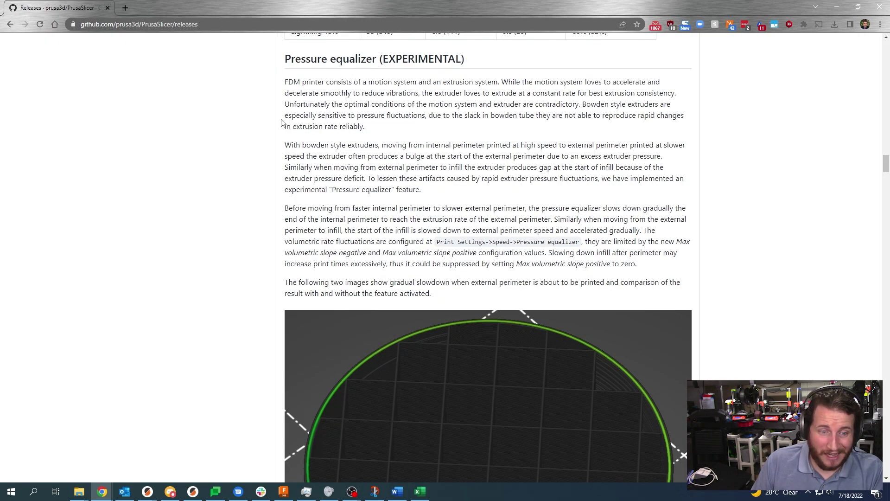
- Set 2.5.0-alpha3 infill back to Support Cubic at 15% density, then bring up the 2.4.2 window
left_click(197, 495)
left_click(53, 27)
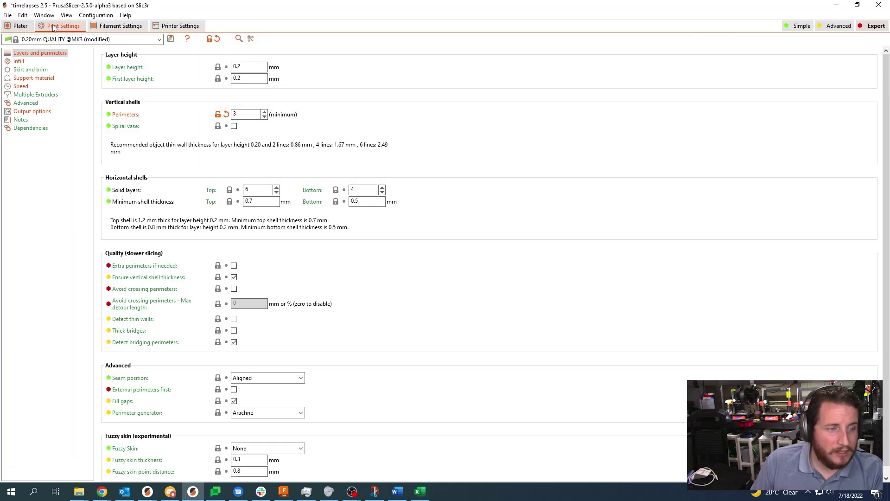
left_click(26, 85)
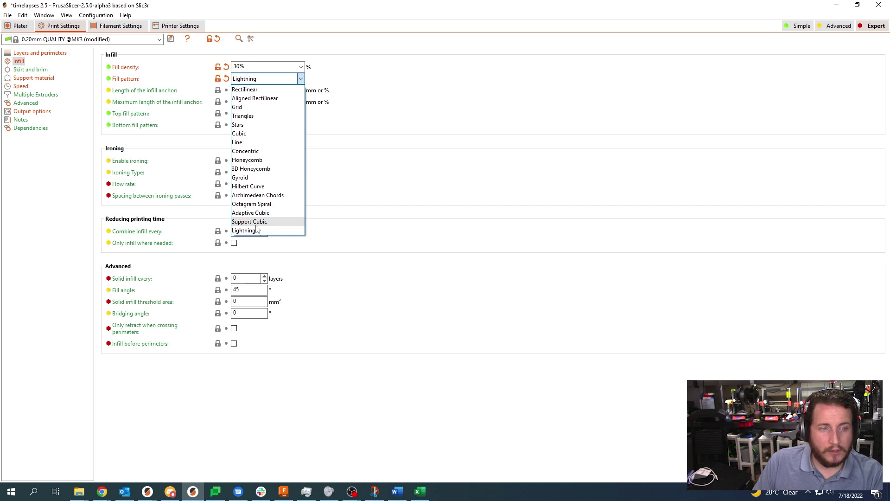
left_click(256, 221)
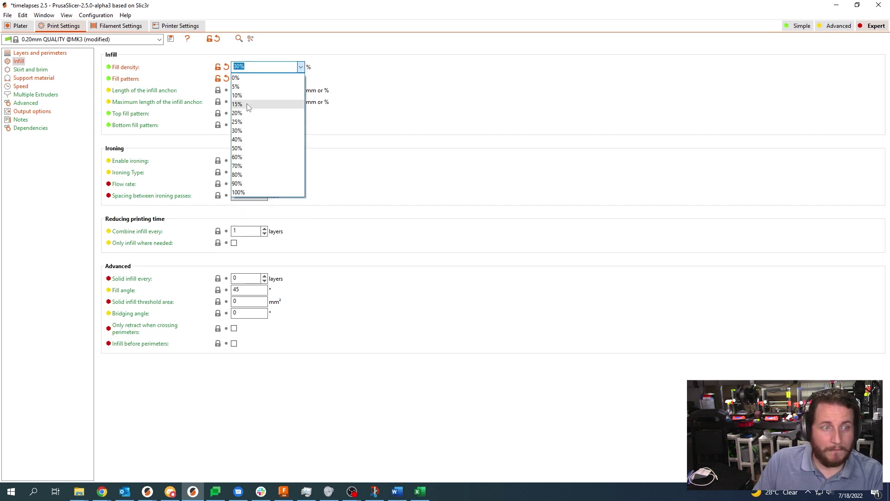
left_click(247, 105)
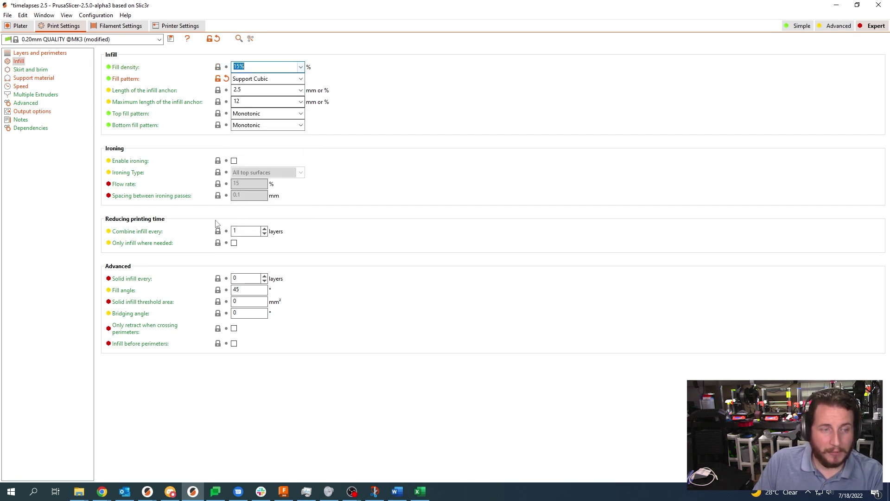
left_click(148, 492)
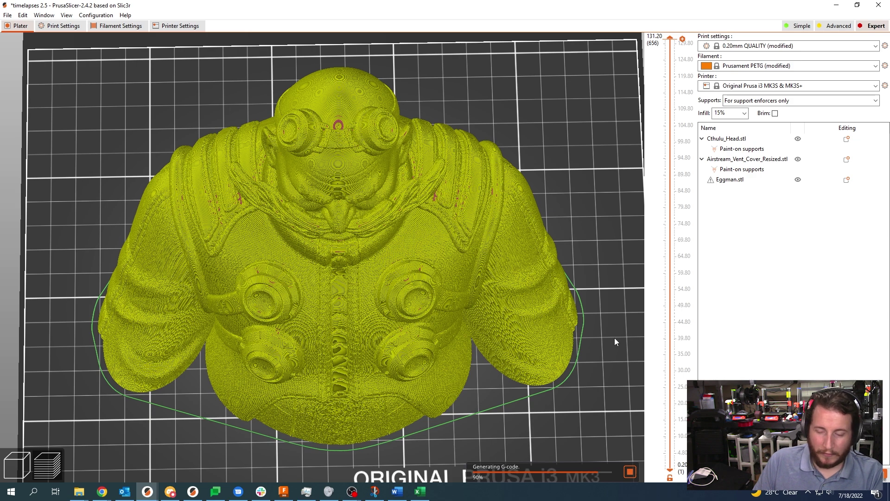
- Set both pressure equalizer max volumetric slopes (positive and negative) to 10 mm³/s² and return to the plater
left_click(193, 491)
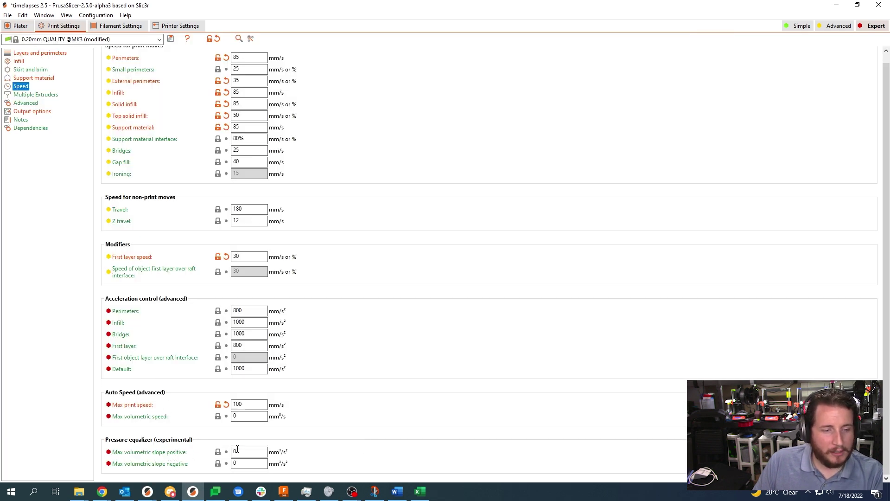
mouse_move(177, 453)
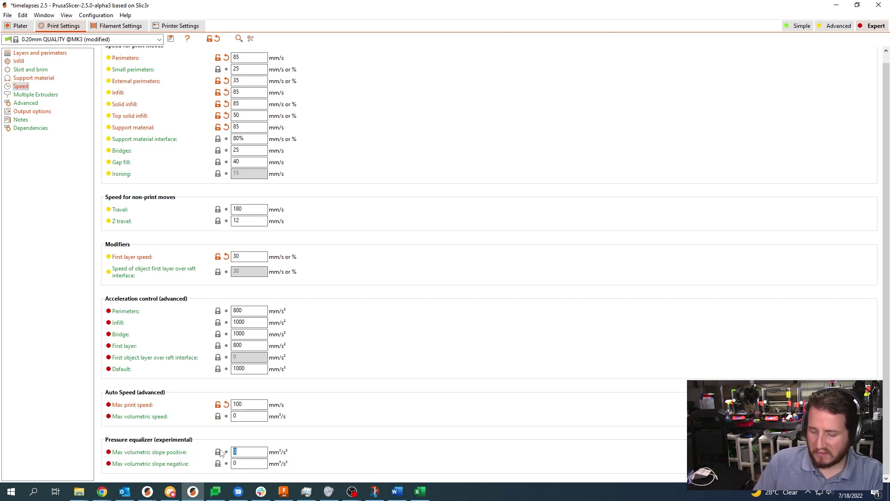
type("1")
key("Tab")
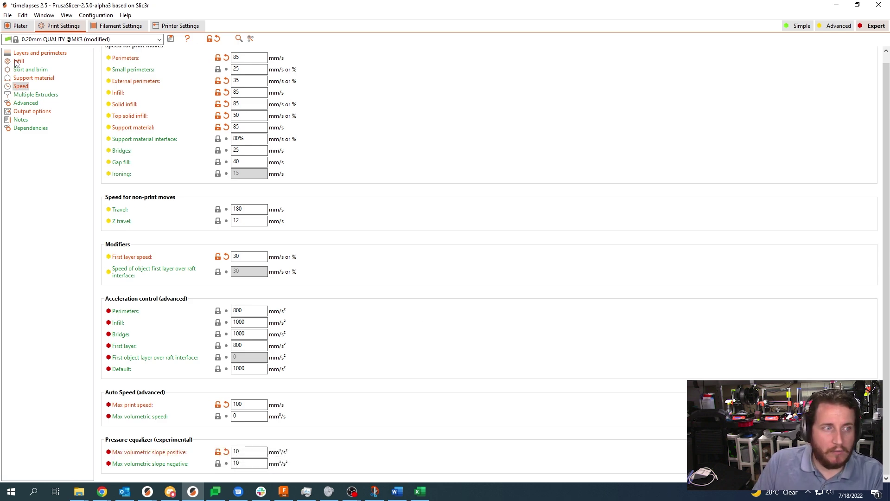
left_click(21, 25)
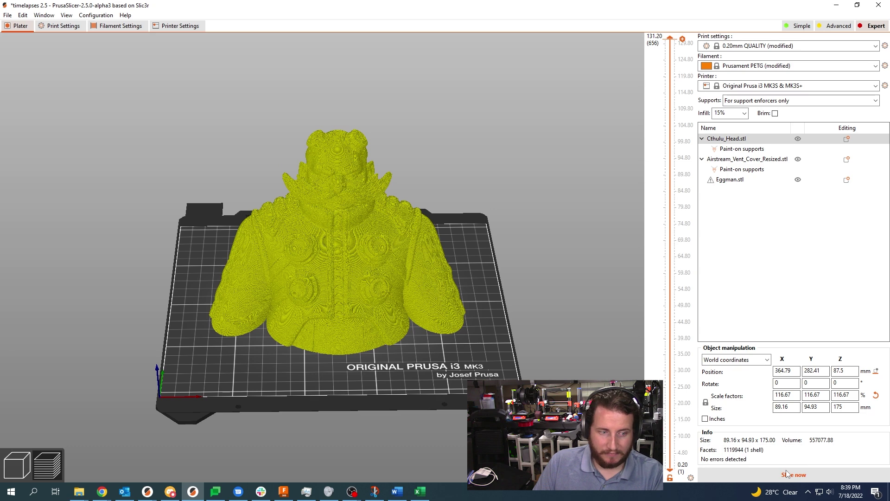
- Re-slice the bust in 2.5.0-alpha3 (17h29m) and compare it against the 2.4.2 window's 19h8m estimate
left_click(787, 474)
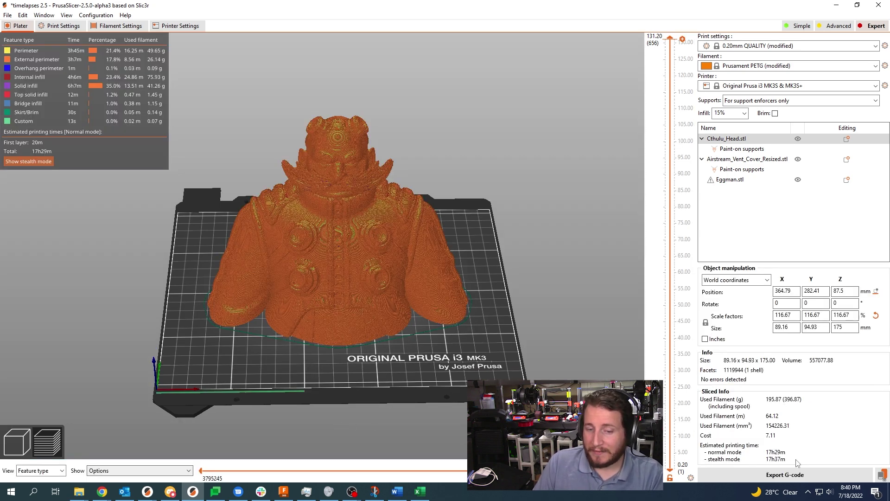
left_click(147, 491)
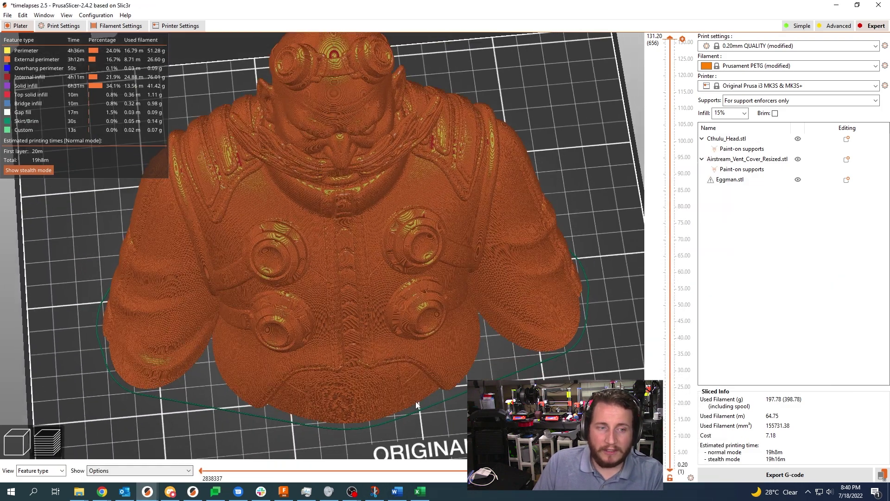
scroll(415, 400, "down", 5)
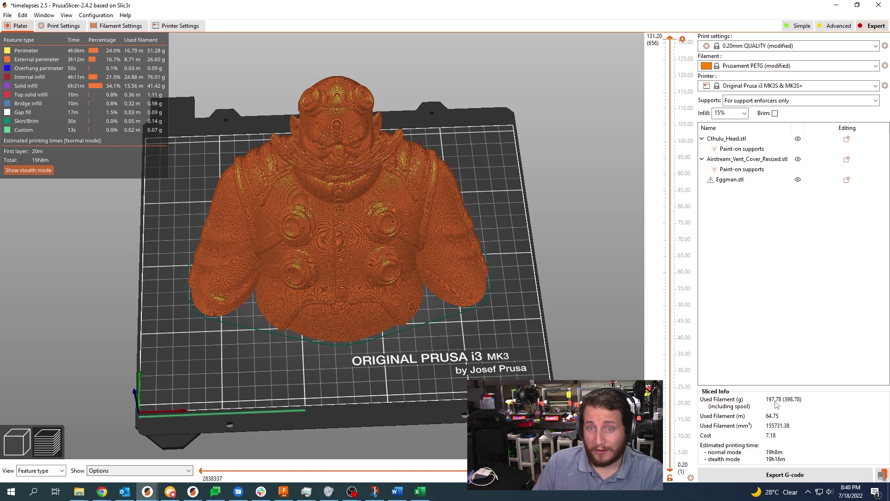
left_click(194, 491)
left_click(193, 492)
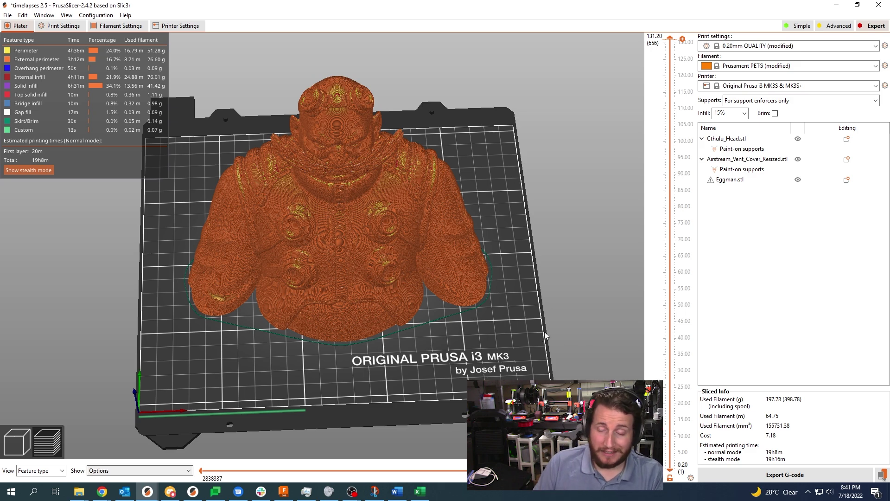
left_click(194, 491)
- Switch the perimeter generator to Classic and re-slice, giving a 19h57m estimate (20h5m stealth)
left_click(60, 26)
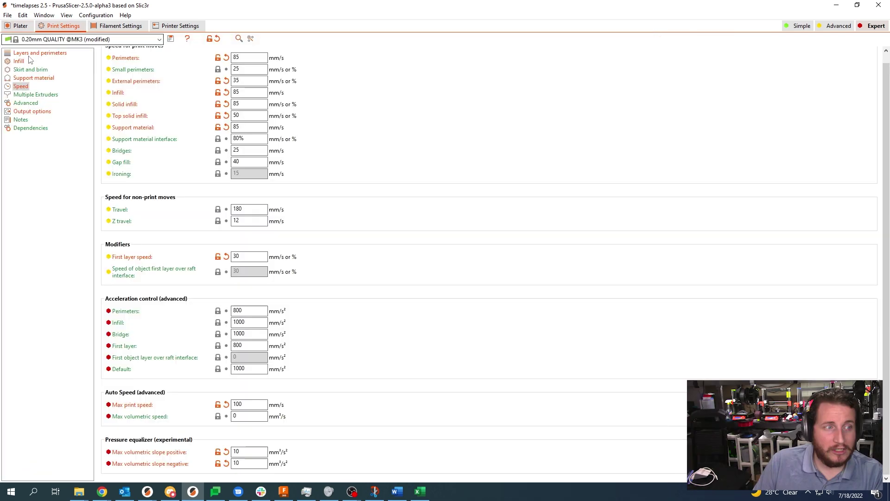
left_click(28, 54)
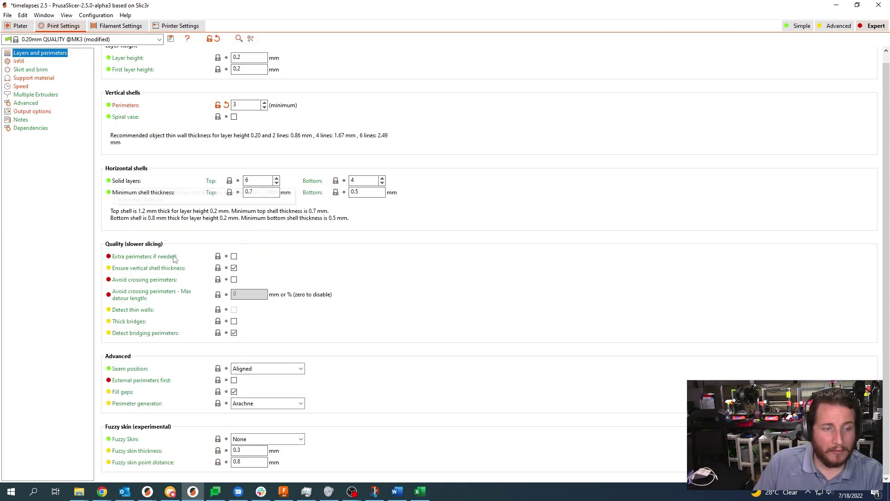
left_click(19, 26)
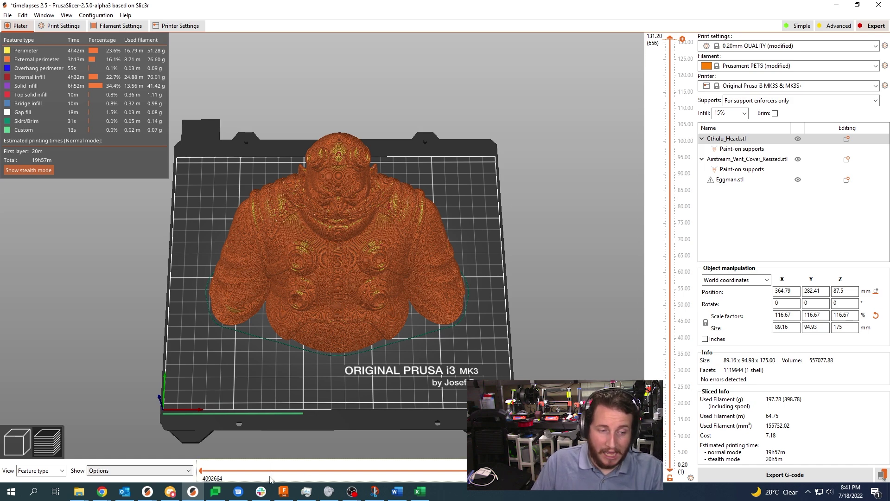
- Color the 2.5.0-alpha3 bust preview by print speed
left_click(192, 493)
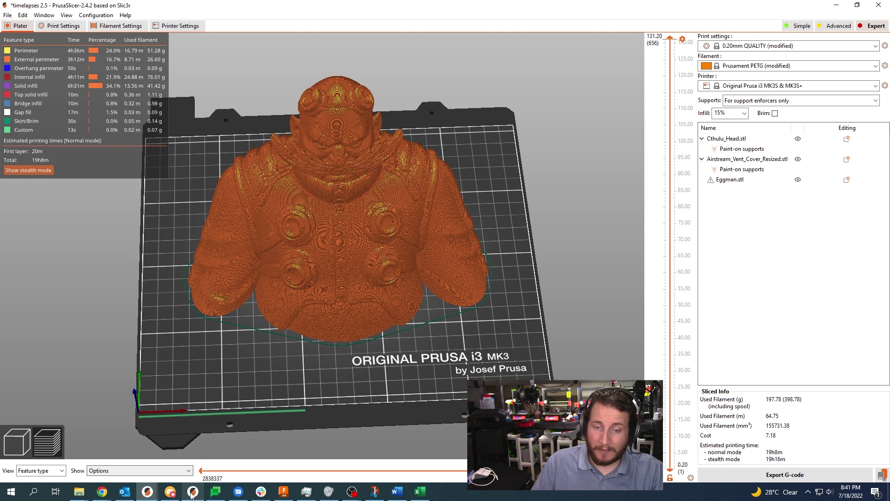
left_click(193, 492)
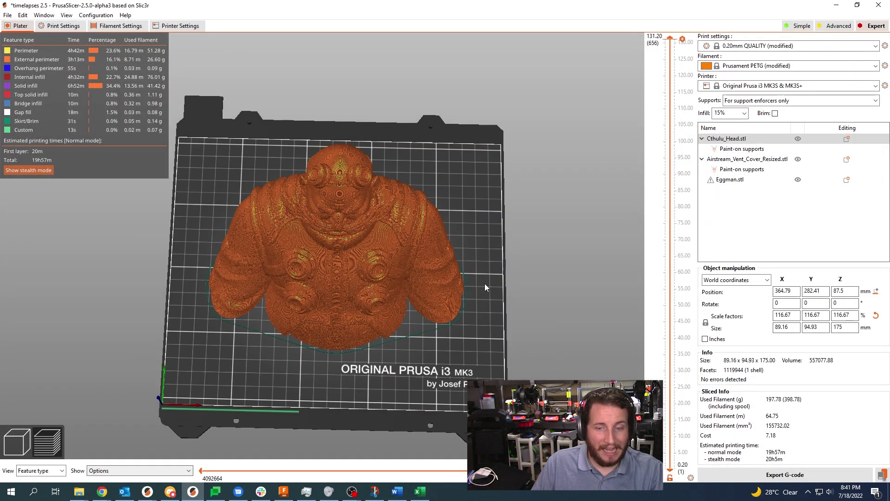
left_click(138, 469)
left_click(60, 470)
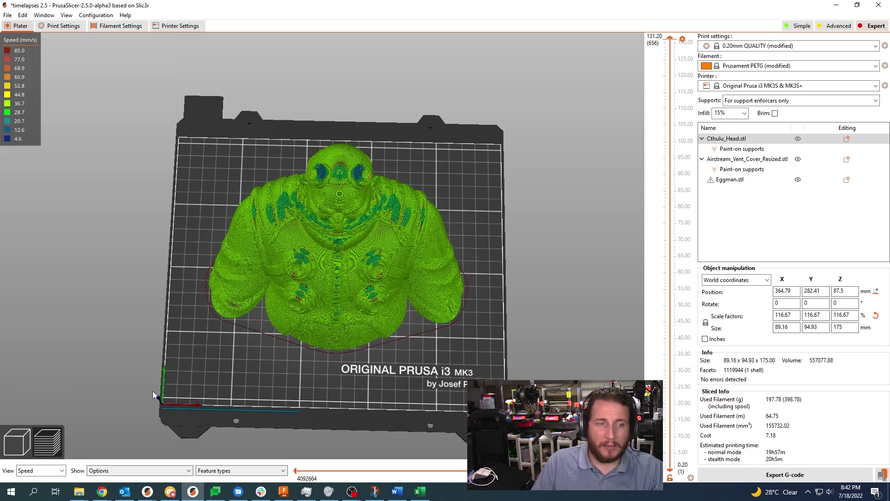
- Cut both the 2.4.2 and 2.5.0-alpha3 slices down to the 59.00 mm layer and compare speeds
left_click(148, 491)
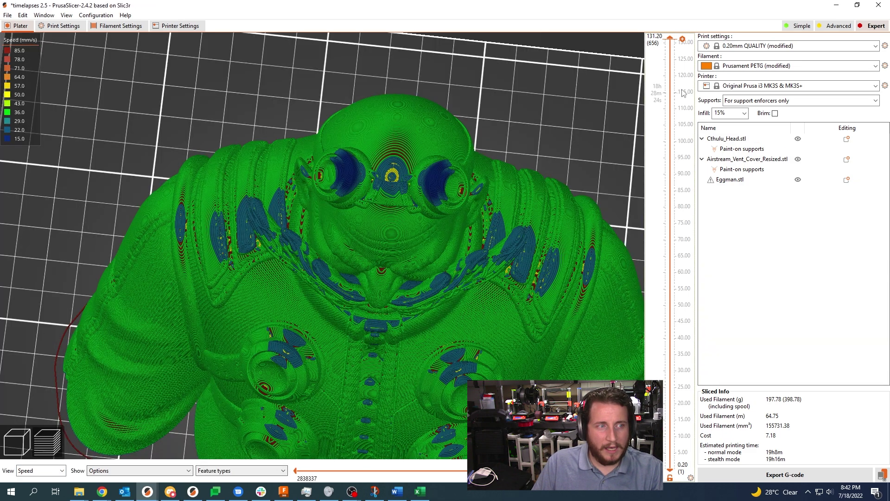
scroll(673, 106, "down", 5)
scroll(673, 106, "down", 15)
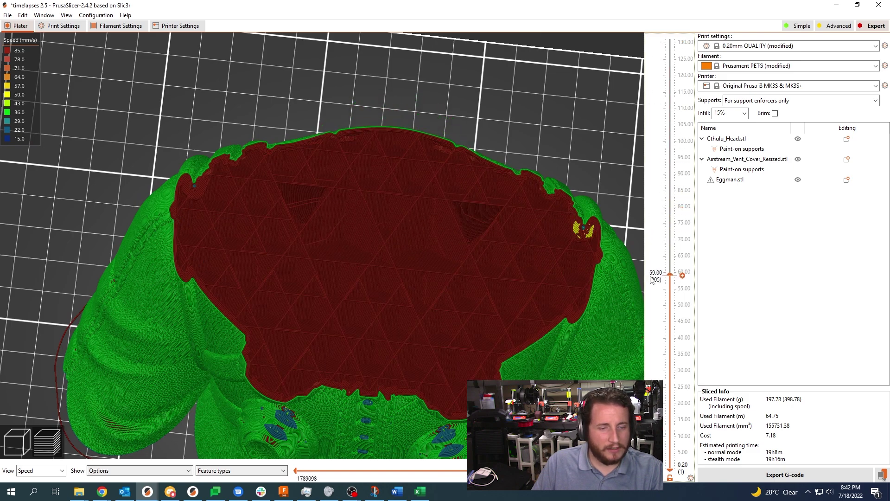
scroll(514, 112, "down", 2)
left_click(192, 491)
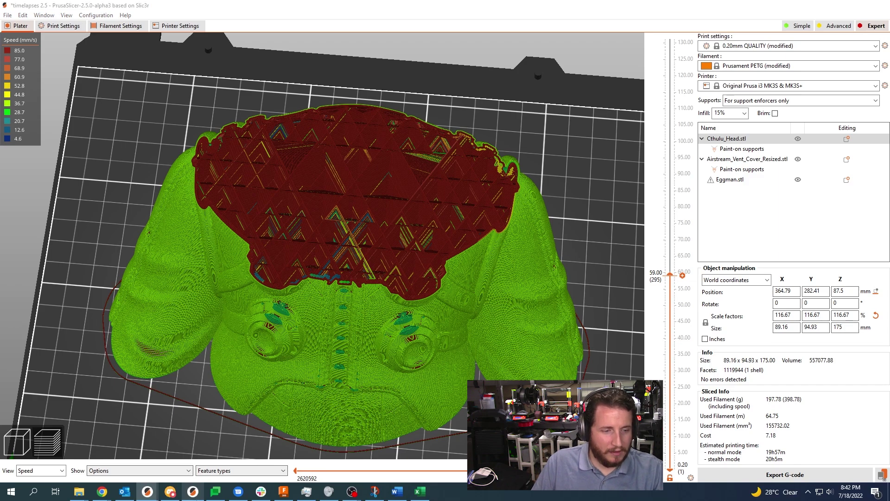
left_click(147, 491)
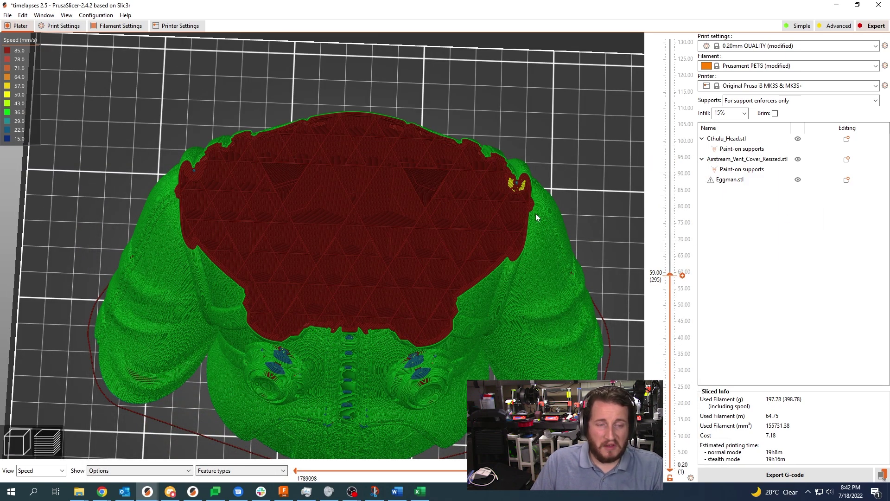
left_click(193, 491)
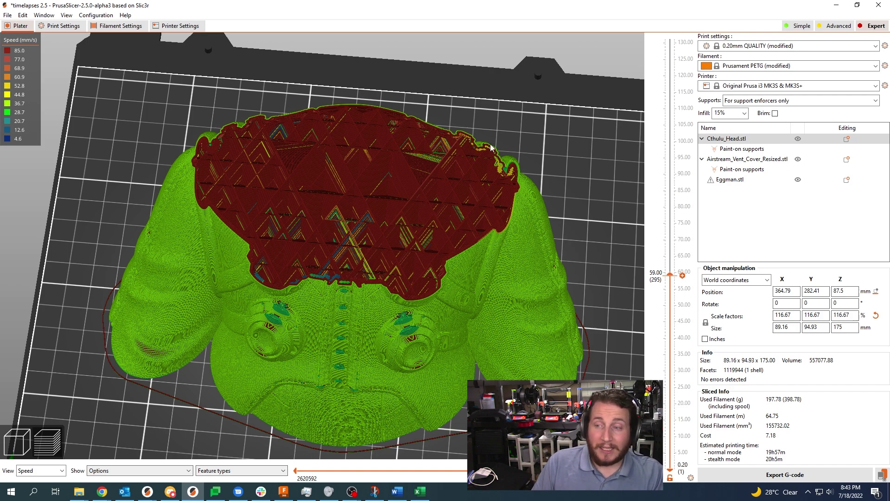
- Inspect the red lightning infill top and green outer wall up close, then open Perimeter generator choices
scroll(497, 147, "up", 5)
left_click_drag(450, 189, 381, 162)
mouse_move(435, 300)
left_mouse_down()
mouse_move(371, 293)
mouse_move(362, 305)
mouse_move(438, 296)
left_mouse_up()
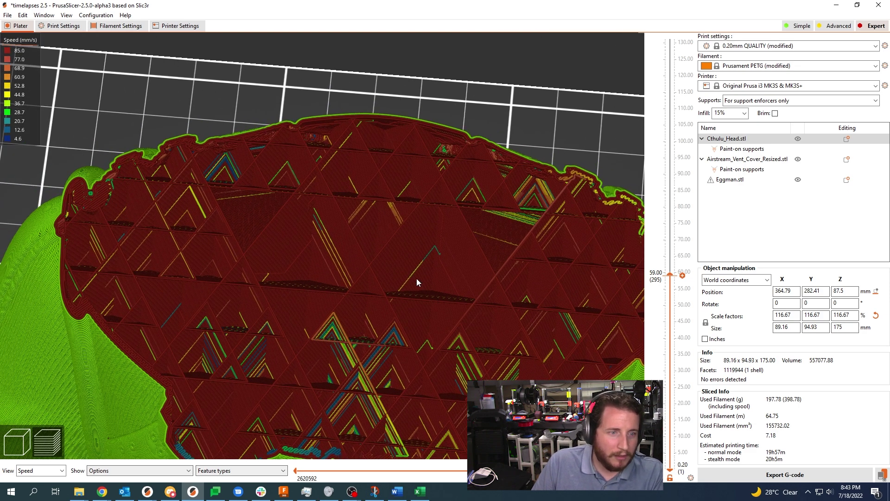
scroll(523, 341, "up", 3)
left_click_drag(524, 340, 463, 392)
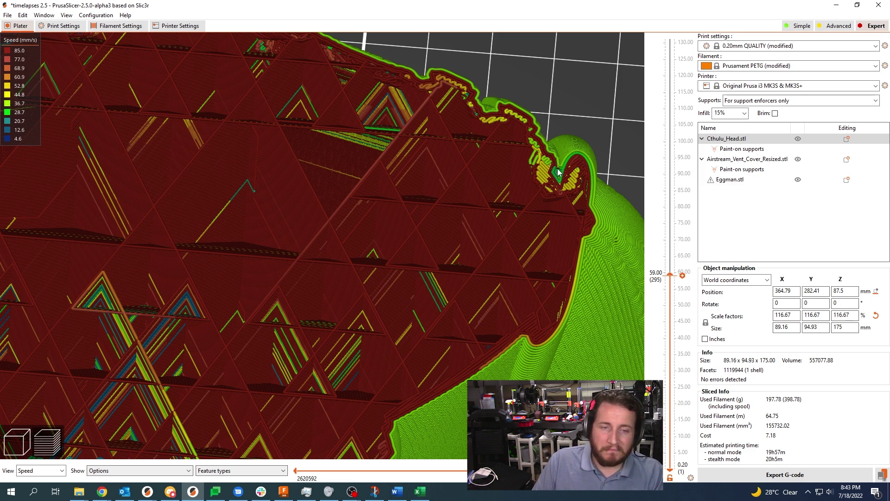
scroll(333, 253, "down", 5)
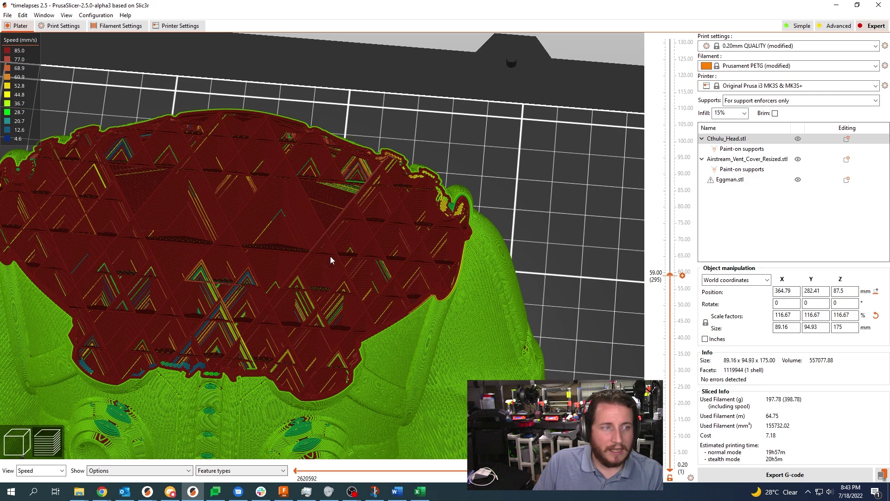
scroll(435, 204, "down", 2)
scroll(435, 204, "down", 2)
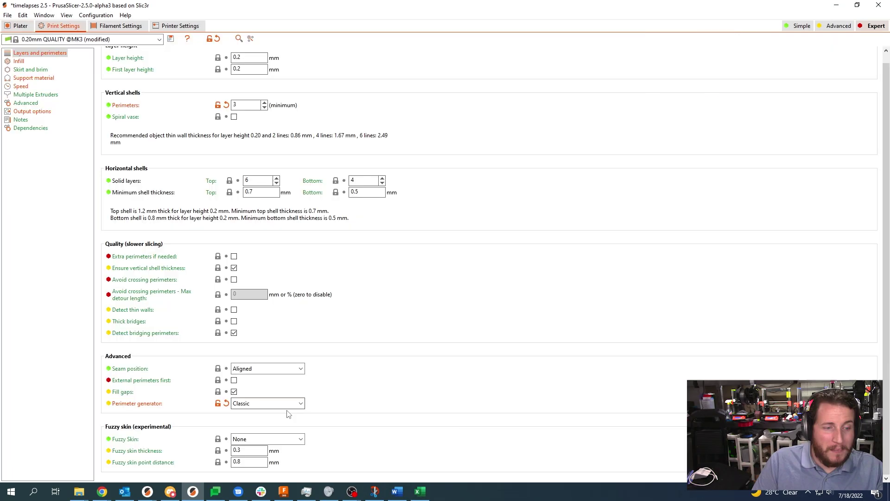
left_click(284, 408)
- Choose Arachne, then read the release notes' pressure equalizer and visibility-based seam placement sections
left_click(279, 423)
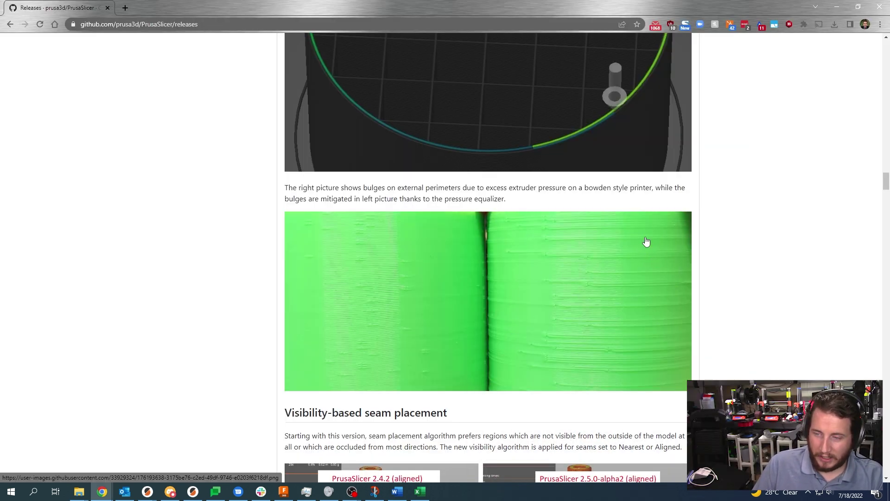
scroll(526, 264, "down", 2)
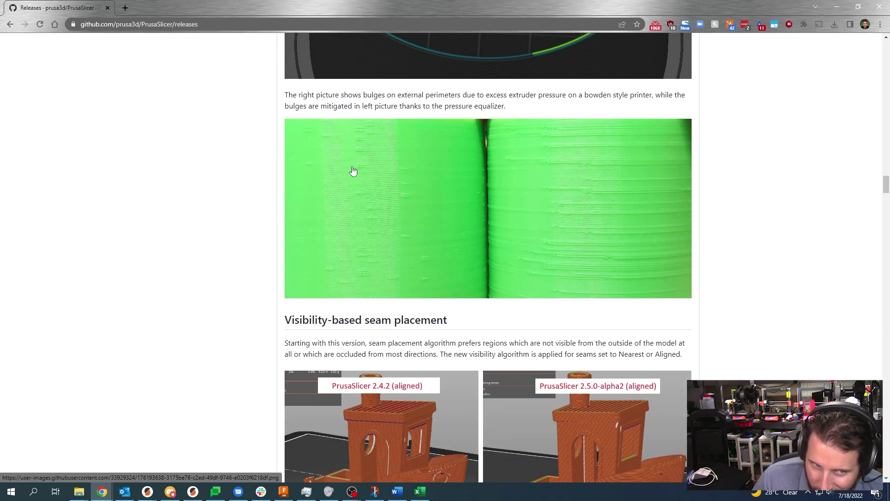
scroll(410, 199, "down", 5)
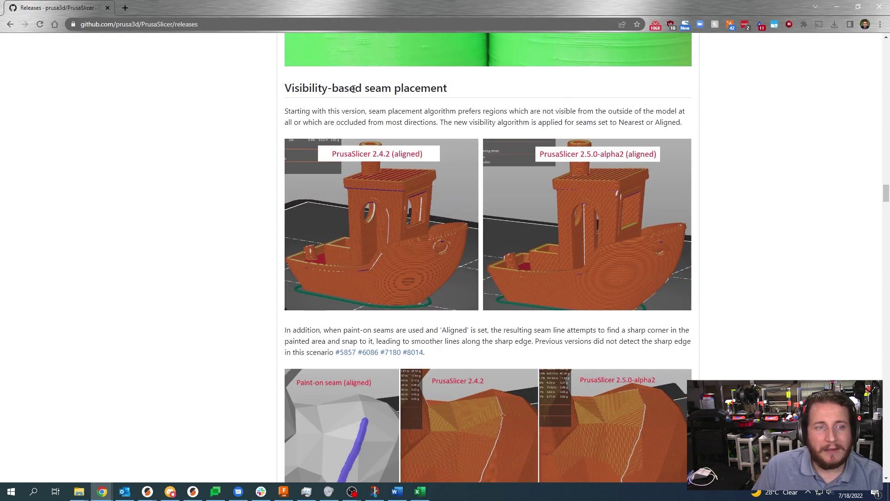
scroll(250, 217, "down", 3)
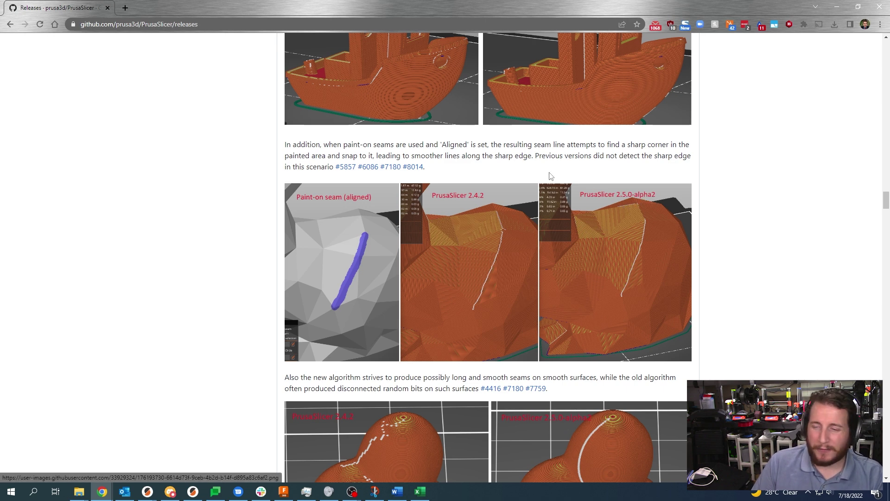
scroll(293, 266, "down", 6)
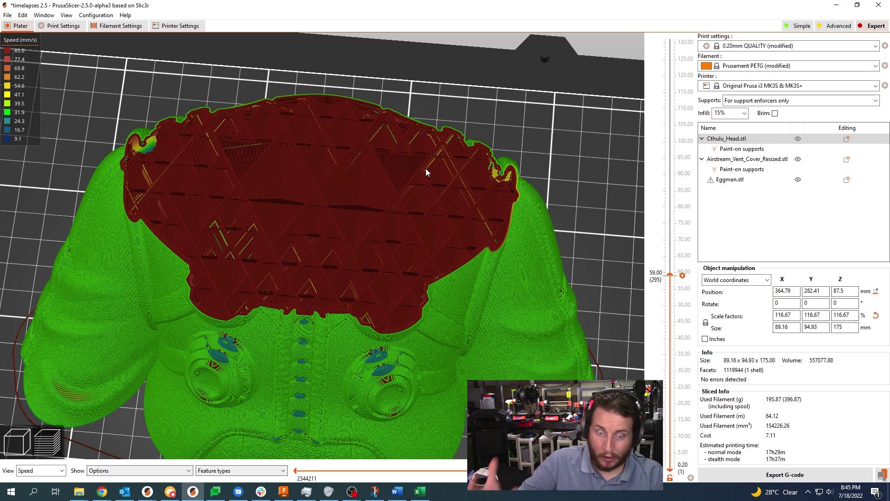
- Show the 2.5.0-alpha3 bust by Feature type with Seams ticked, at full 131.20 mm height
mouse_move(187, 492)
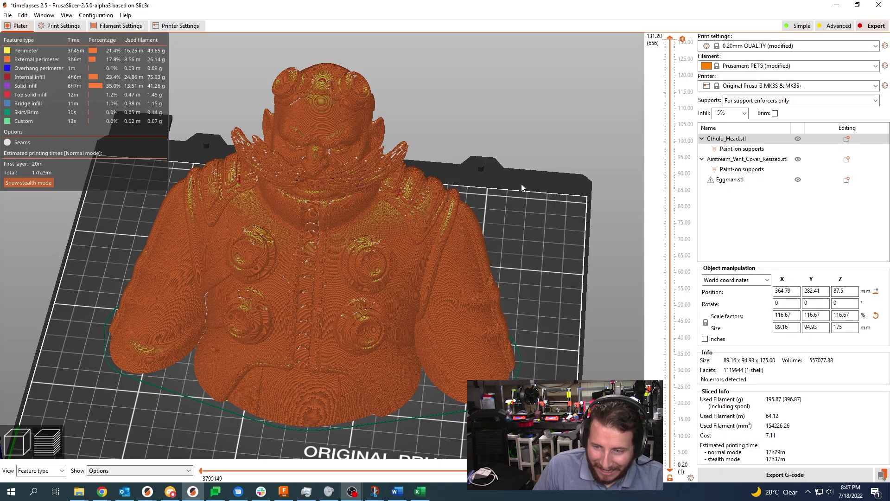
- Orbit and zoom the 2.5.0-alpha3 bust to frame the seams on its chest
left_click_drag(517, 180, 548, 189)
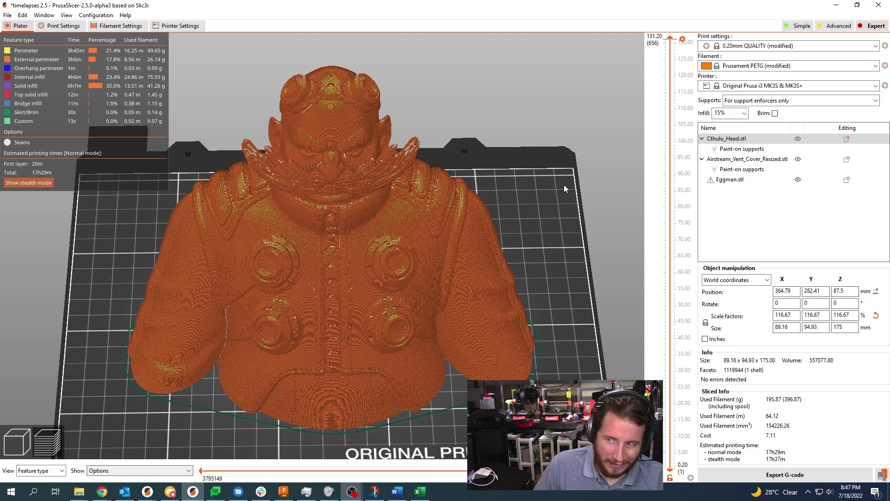
left_click_drag(594, 173, 597, 160)
scroll(218, 382, "up", 5)
right_click_drag(218, 383, 267, 215)
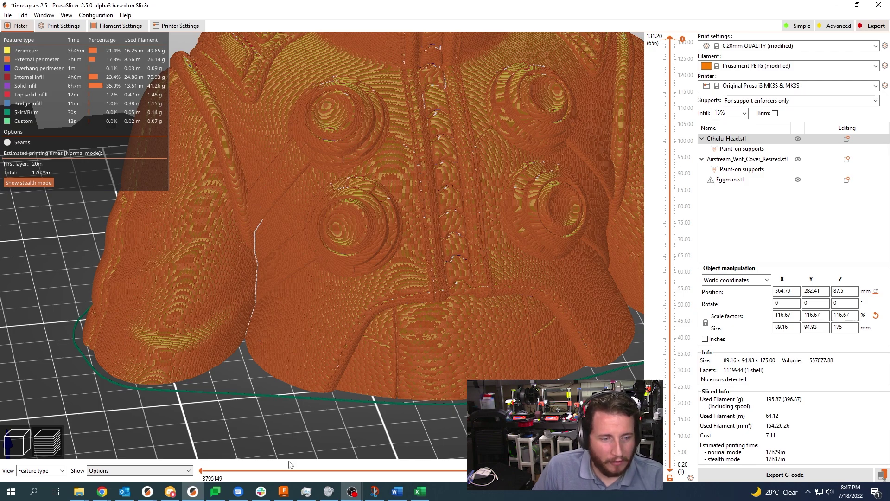
- Compare the same chest view in the 2.4.2 slice, then return to 2.5.0-alpha3 for a high view
left_click(168, 492)
scroll(205, 387, "up", 5)
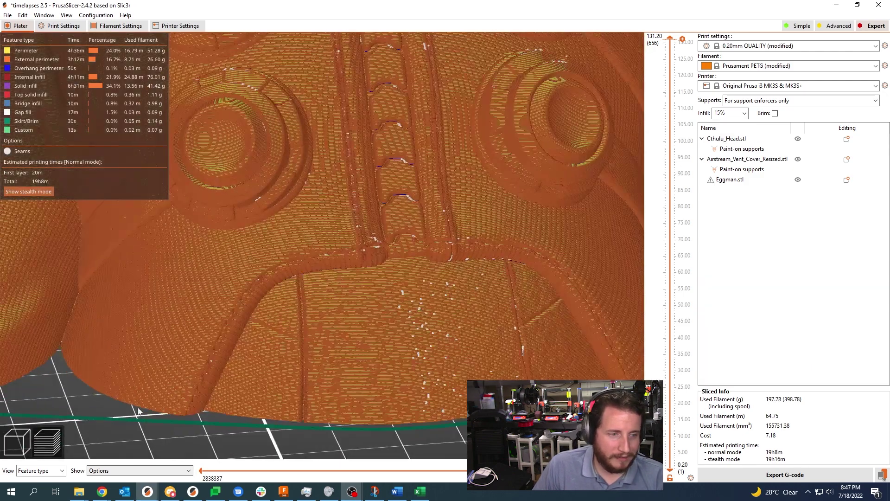
scroll(156, 414, "up", 3)
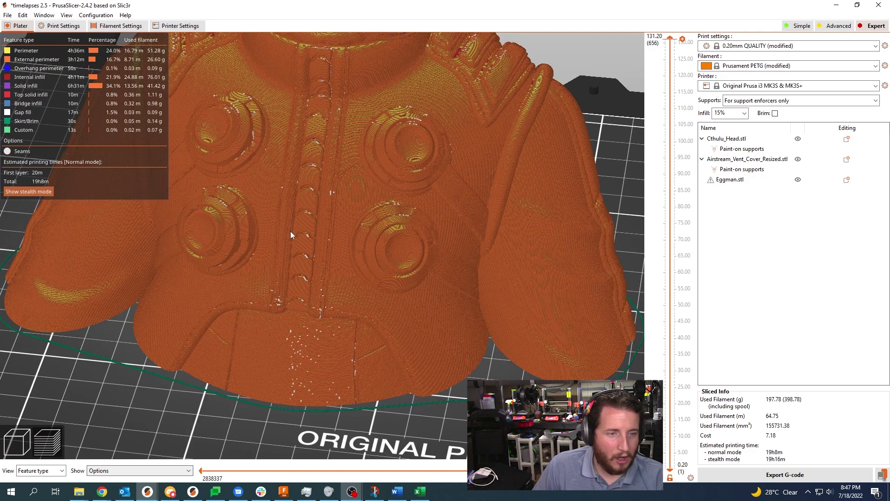
right_click_drag(290, 248, 332, 415)
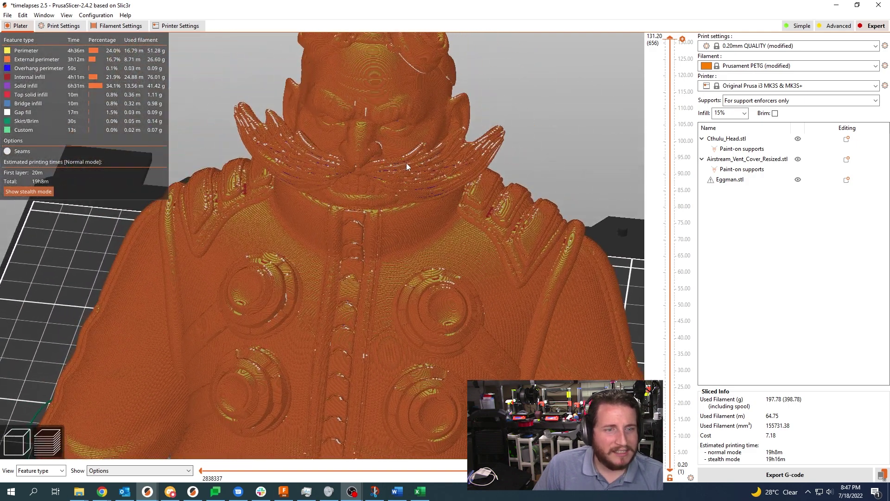
left_click(192, 491)
scroll(373, 336, "down", 5)
scroll(360, 357, "up", 5)
left_click_drag(353, 337, 308, 344)
- Zoom in on the alpha3 chest seam, then zoom out and orbit back to a front view
scroll(308, 344, "up", 6)
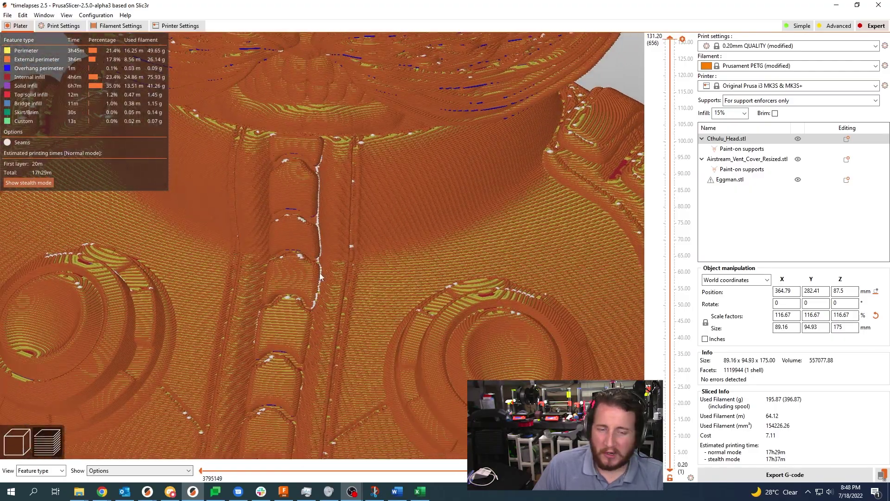
scroll(319, 261, "down", 6)
left_click_drag(350, 355, 363, 340)
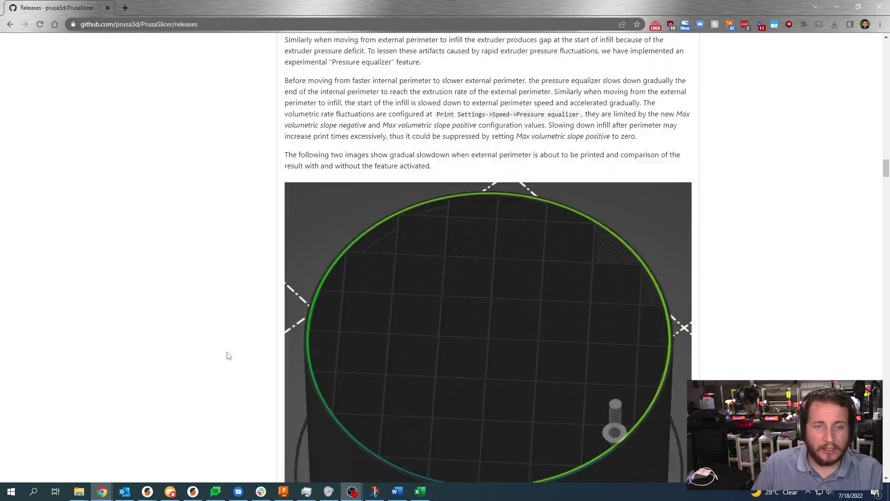
- Scroll back up the 2.5.0-alpha2 release notes to its Summary and Arachne section
scroll(227, 356, "up", 20)
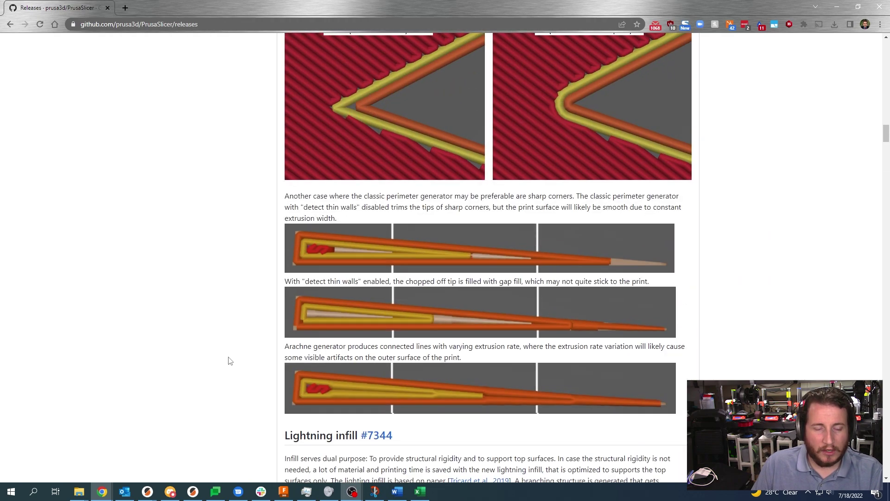
scroll(229, 360, "up", 8)
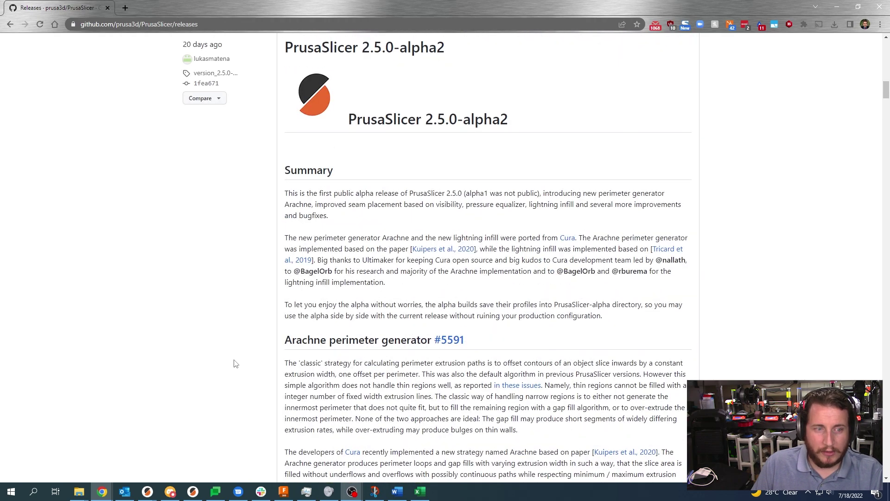
scroll(235, 363, "up", 15)
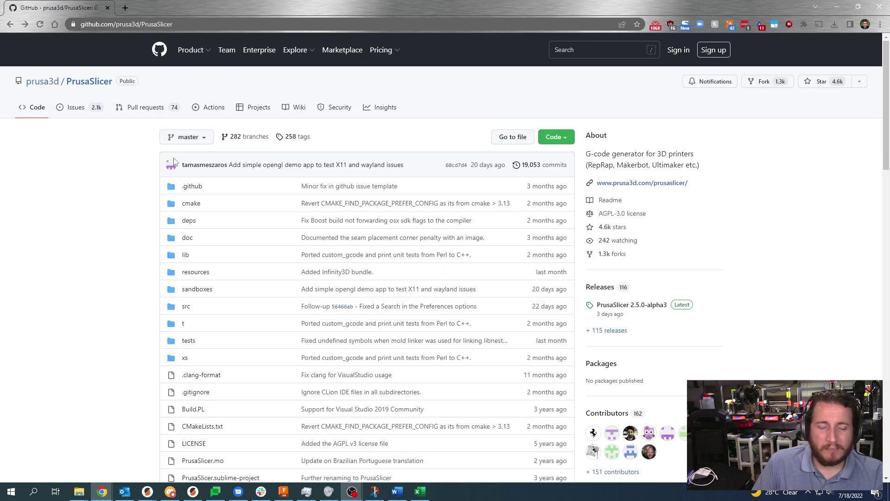
key("alt+Right")
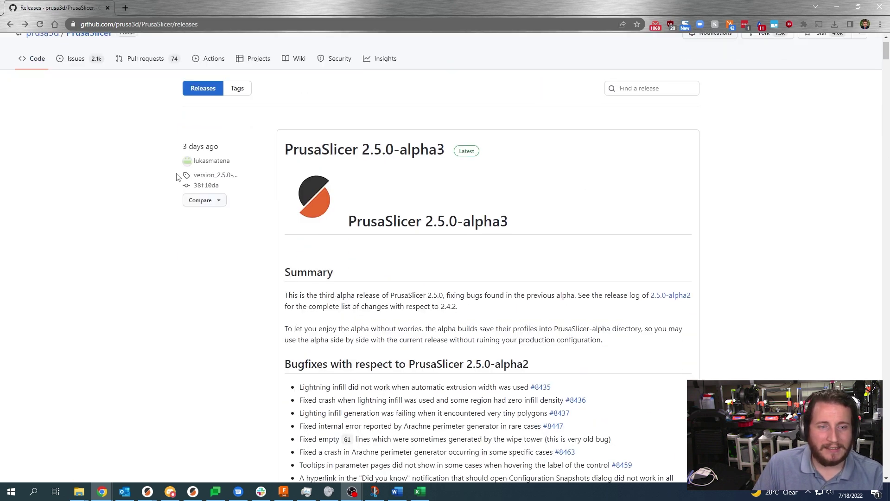